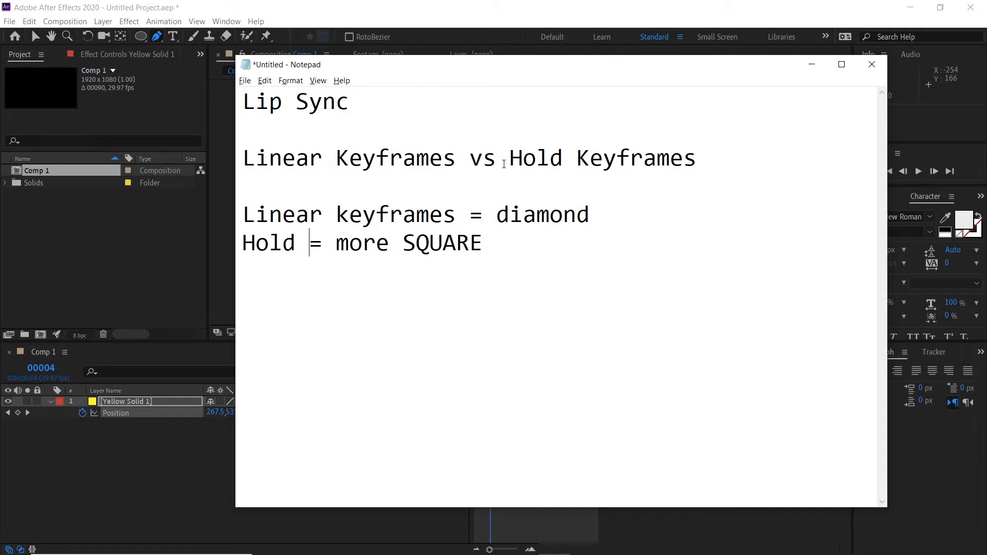
Switch to After Effects and preview the yellow ball's motion between its linear Position keyframes from frame 0.
left_click(398, 6)
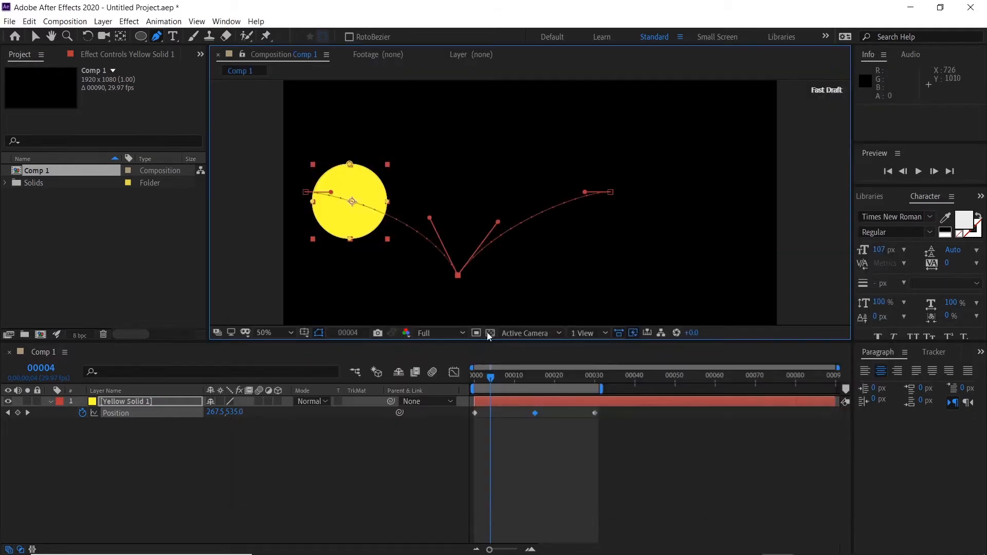
key("space")
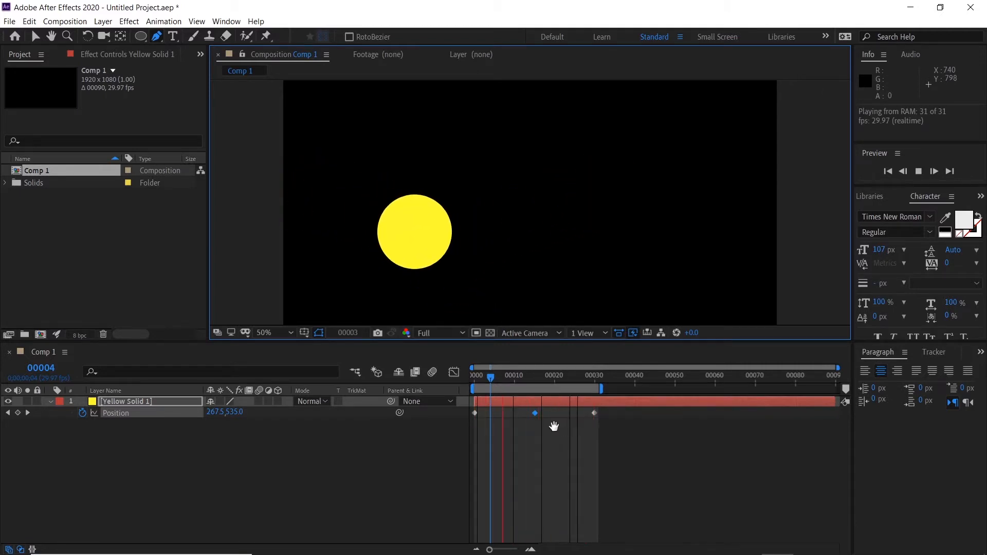
key("space")
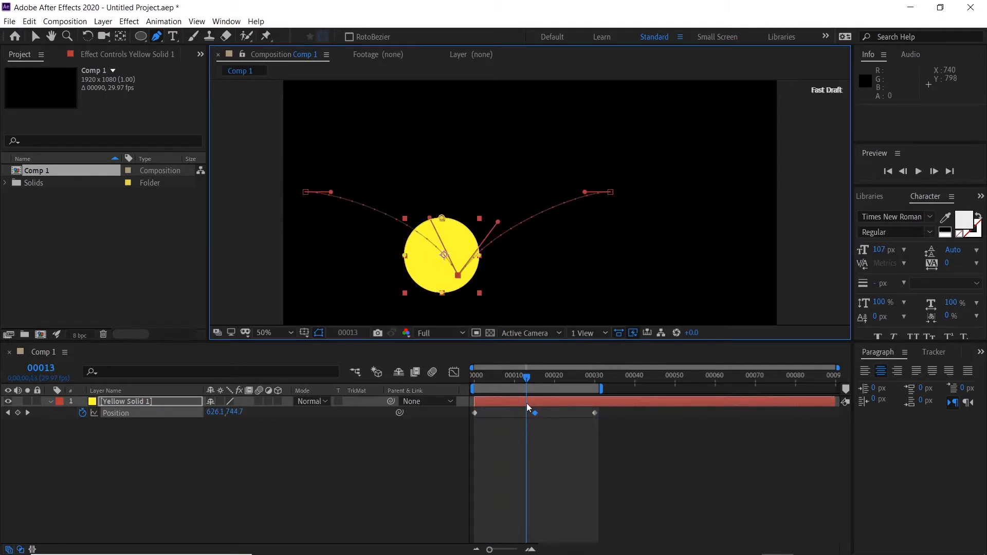
mouse_move(492, 388)
left_mouse_down()
mouse_move(449, 395)
mouse_move(589, 392)
mouse_move(475, 395)
left_mouse_up()
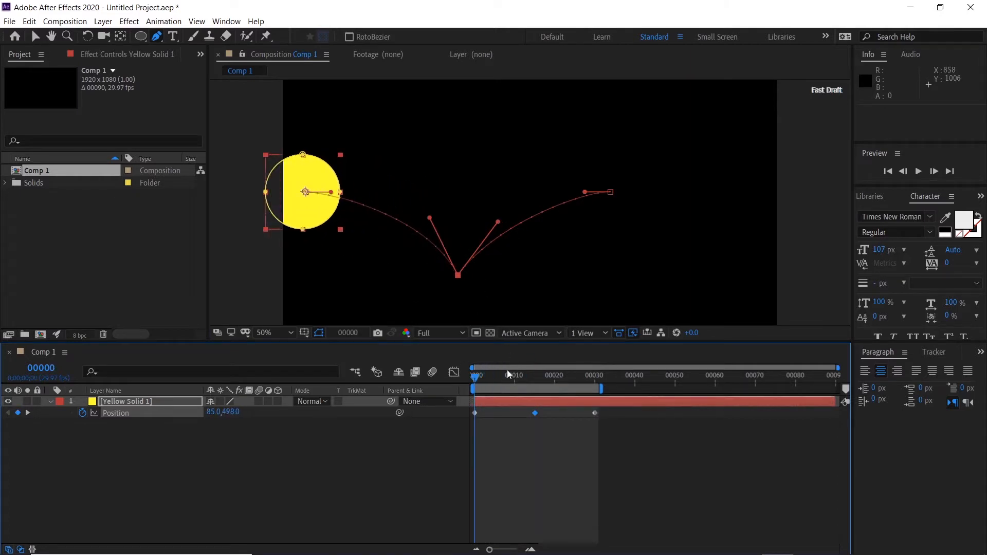
key("space")
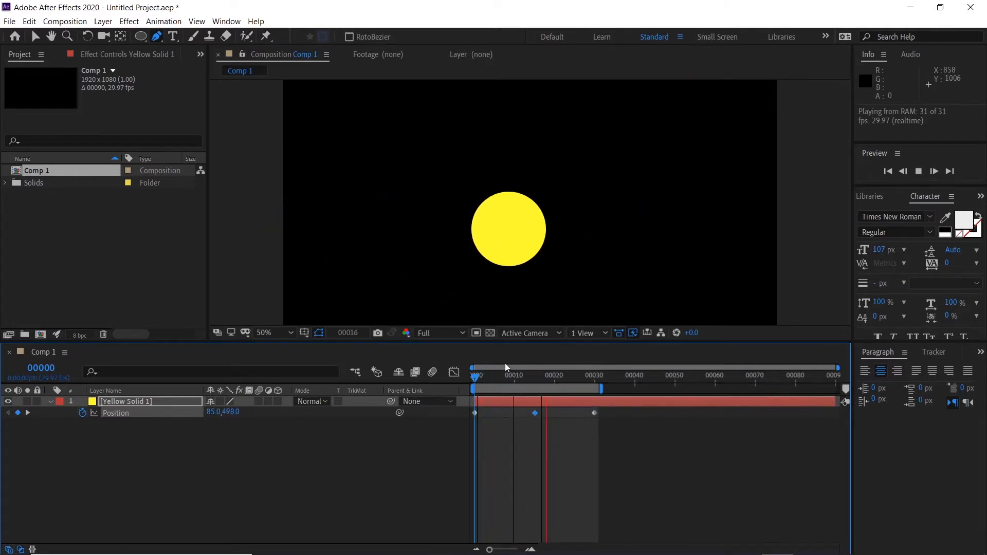
key("space")
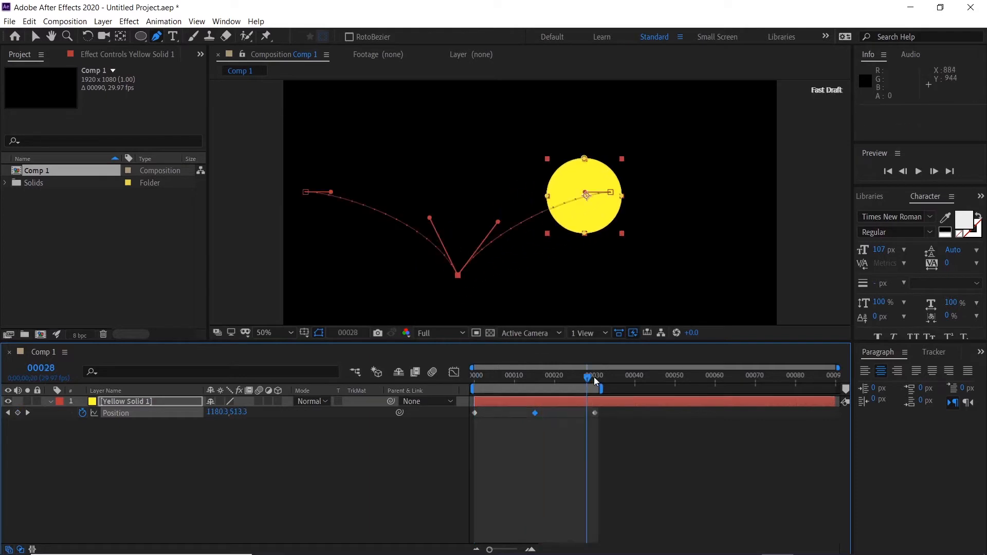
left_click_drag(584, 379, 568, 377)
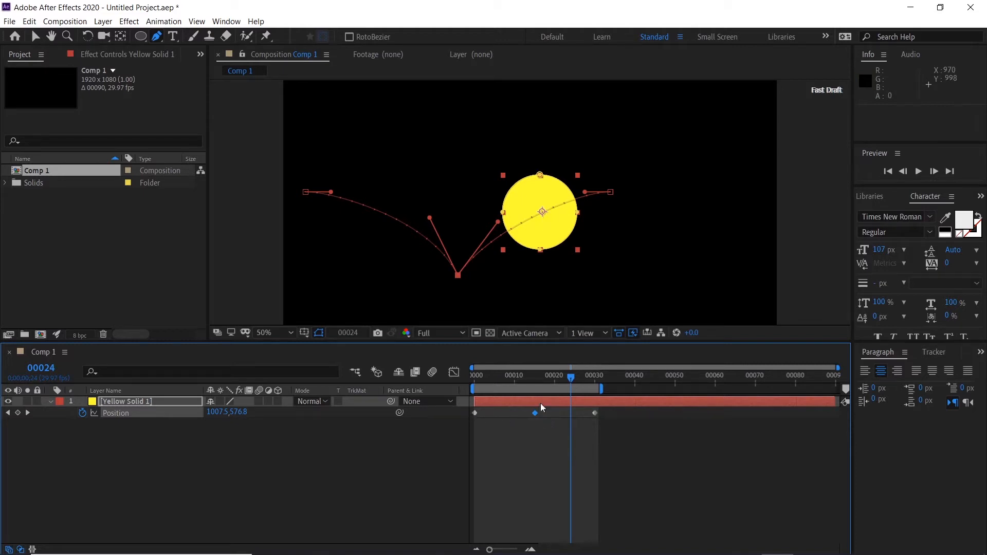
left_click_drag(569, 380, 530, 380)
Convert all three Position keyframes of the Yellow Solid 1 layer to hold keyframes.
left_click_drag(617, 410, 476, 428)
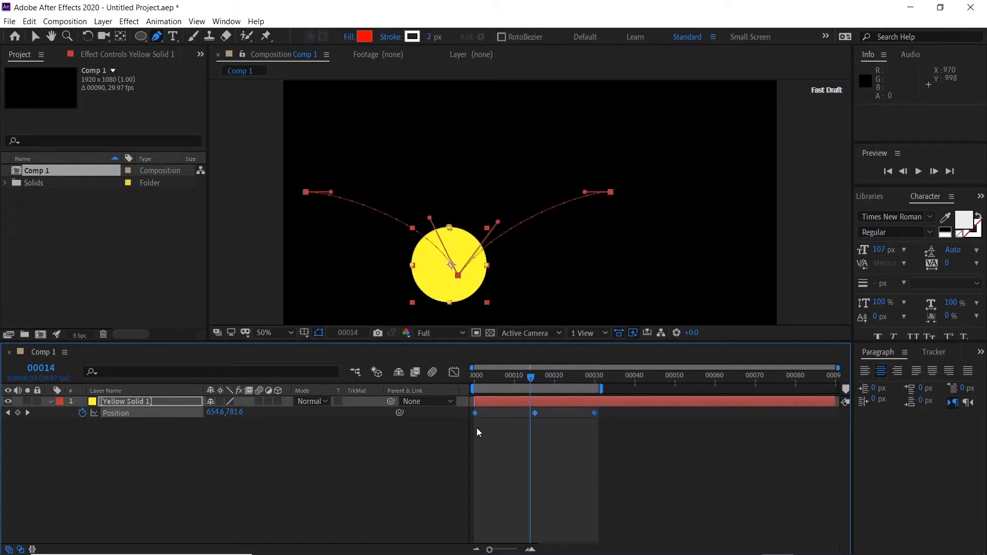
right_click(534, 414)
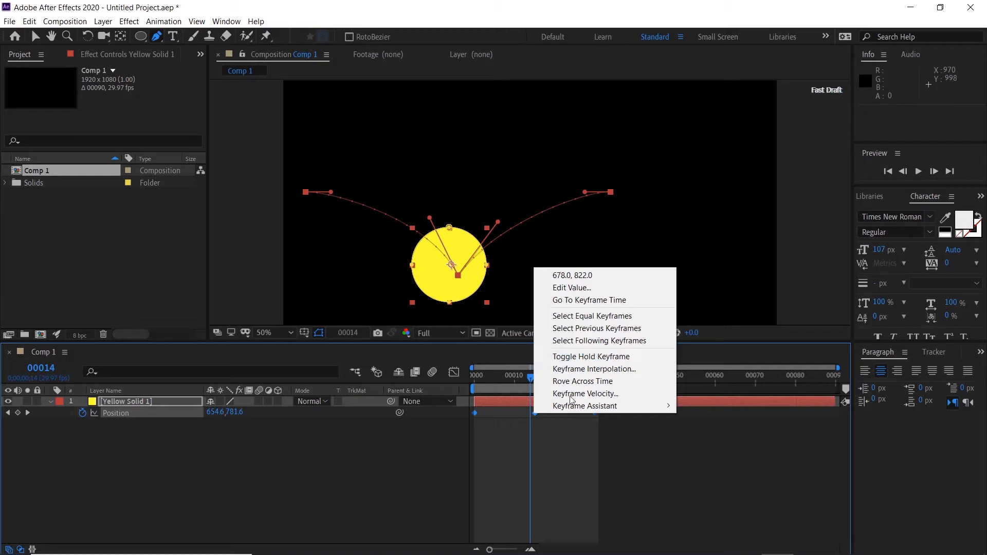
left_click(492, 422)
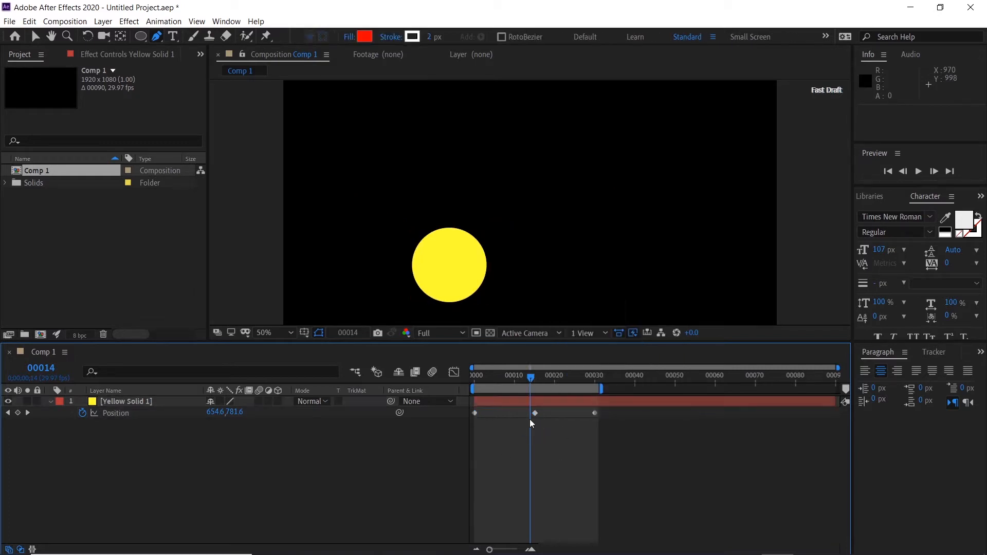
left_click_drag(584, 417, 478, 425)
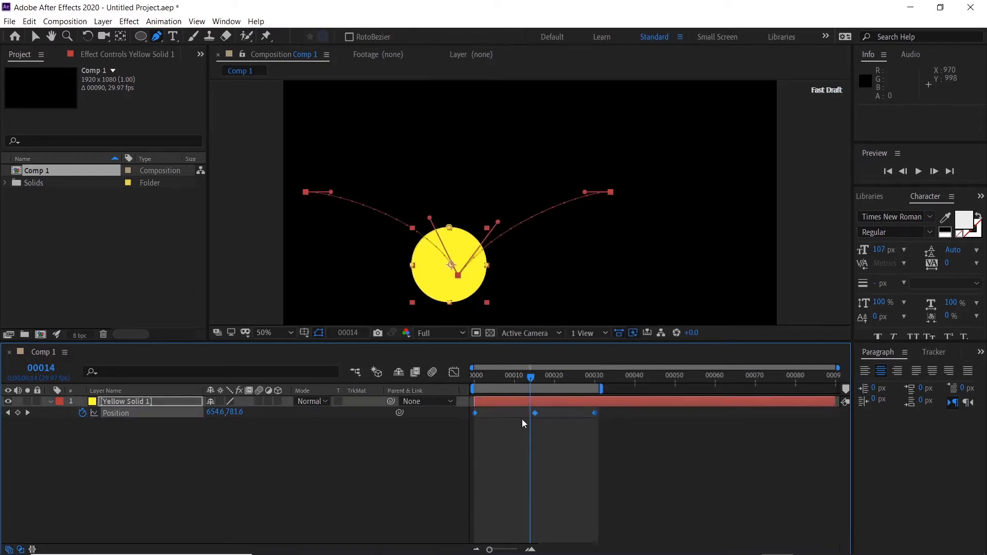
right_click(534, 415)
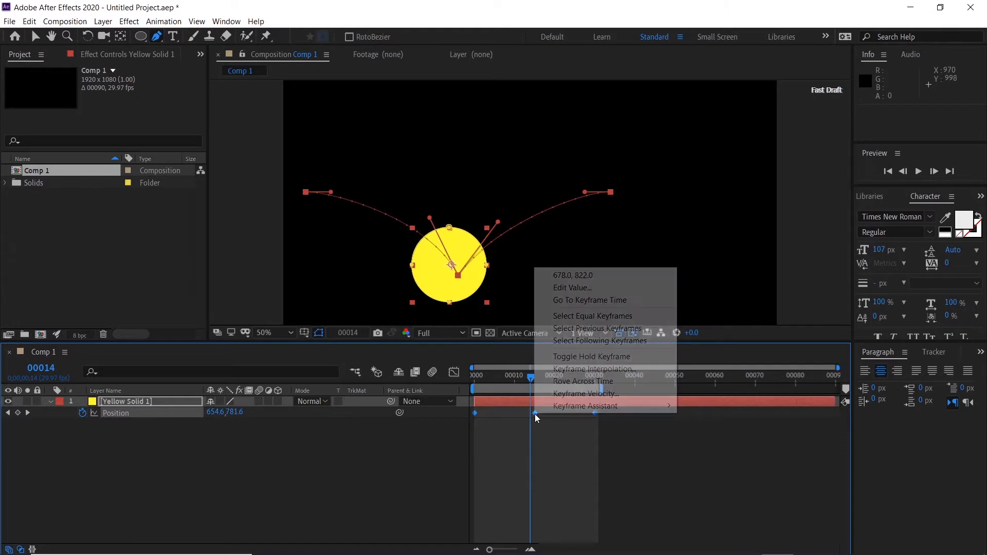
left_click(568, 355)
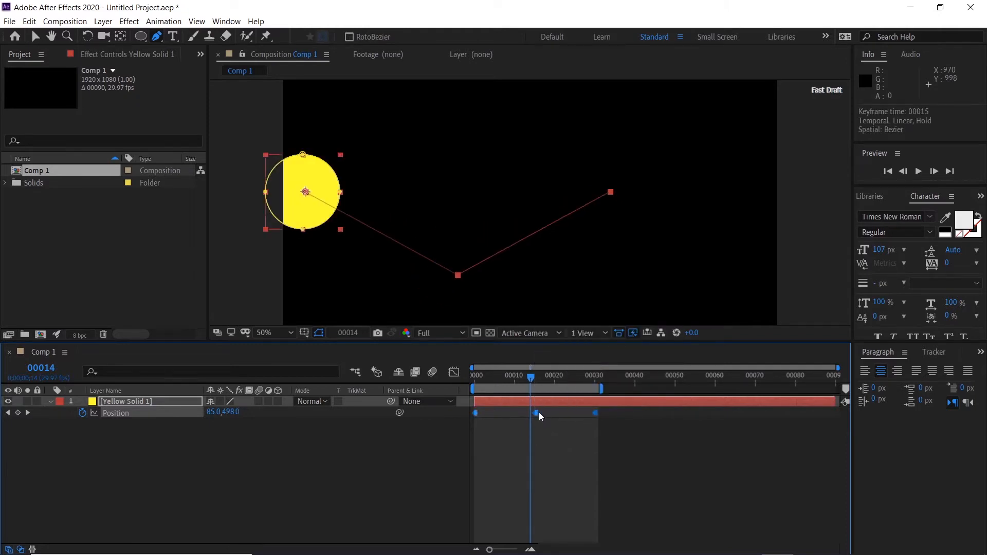
Preview the hold-keyframe motion with the work area extended to frame 42, and undo the extension and the hold conversion.
left_click_drag(532, 385, 439, 391)
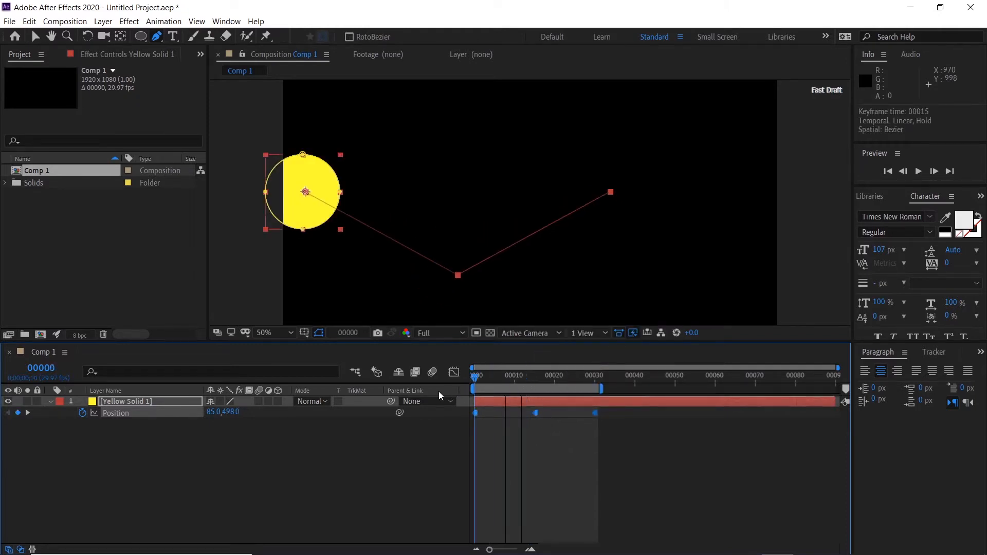
key("space")
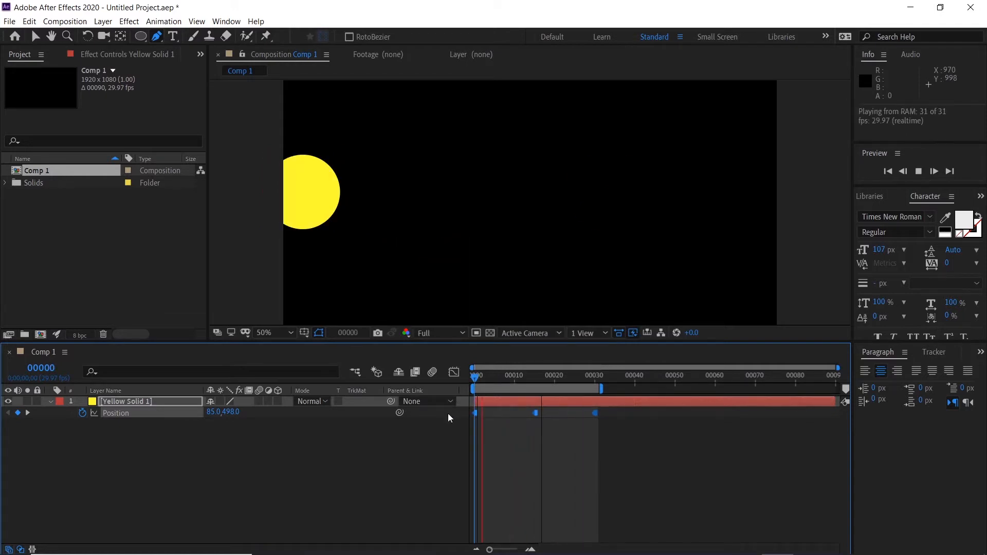
key("space")
left_click_drag(601, 389, 649, 389)
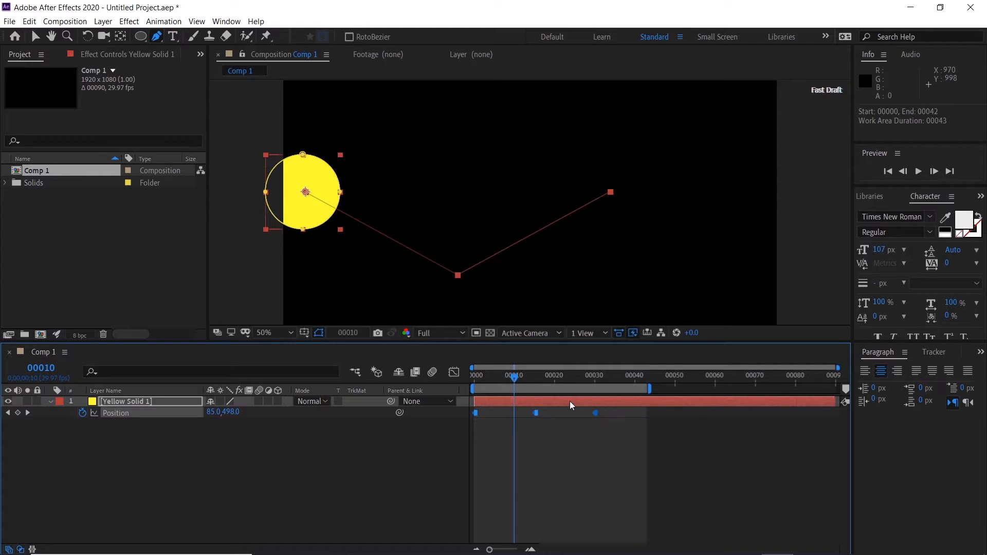
key("space")
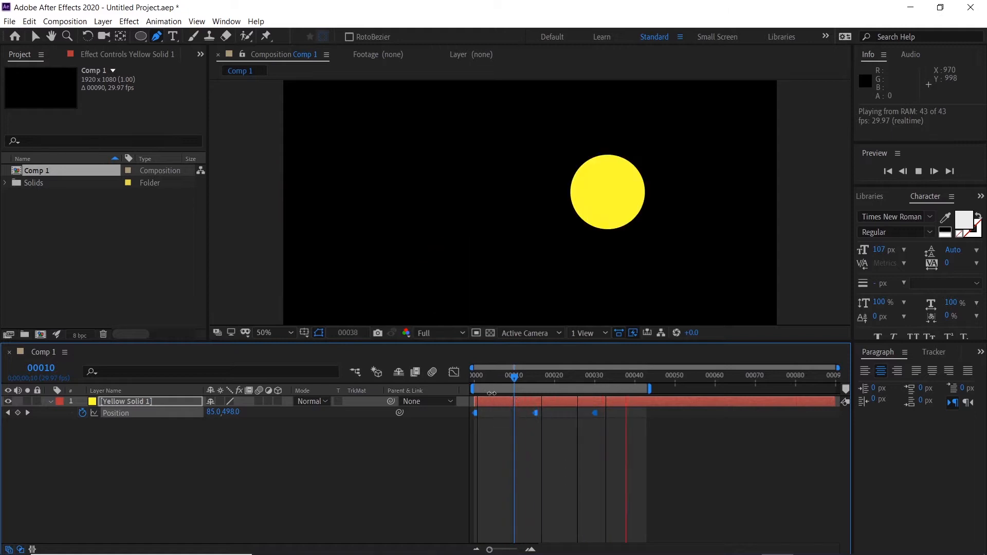
mouse_move(525, 376)
left_mouse_down()
mouse_move(562, 375)
mouse_move(495, 378)
mouse_move(550, 377)
mouse_move(514, 377)
left_mouse_up()
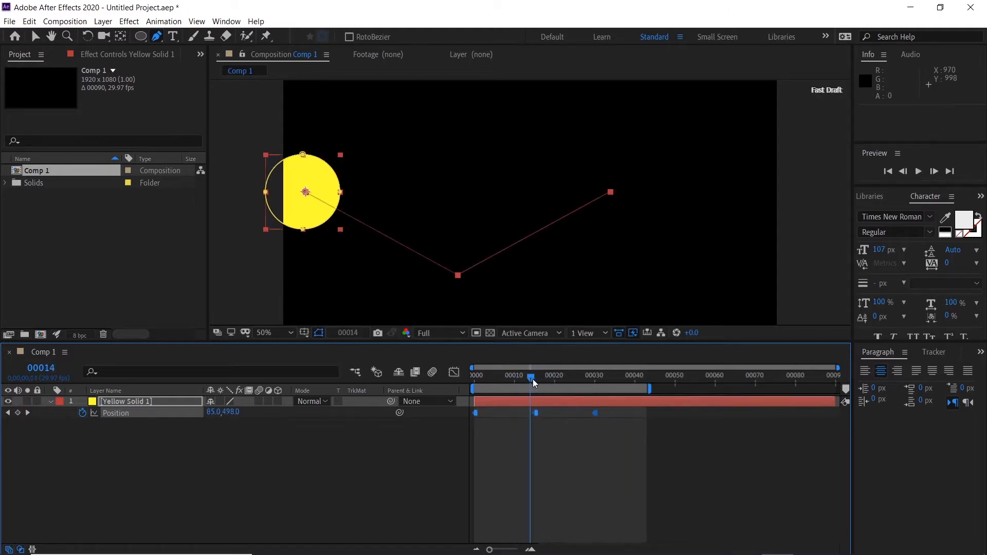
key("ctrl+z")
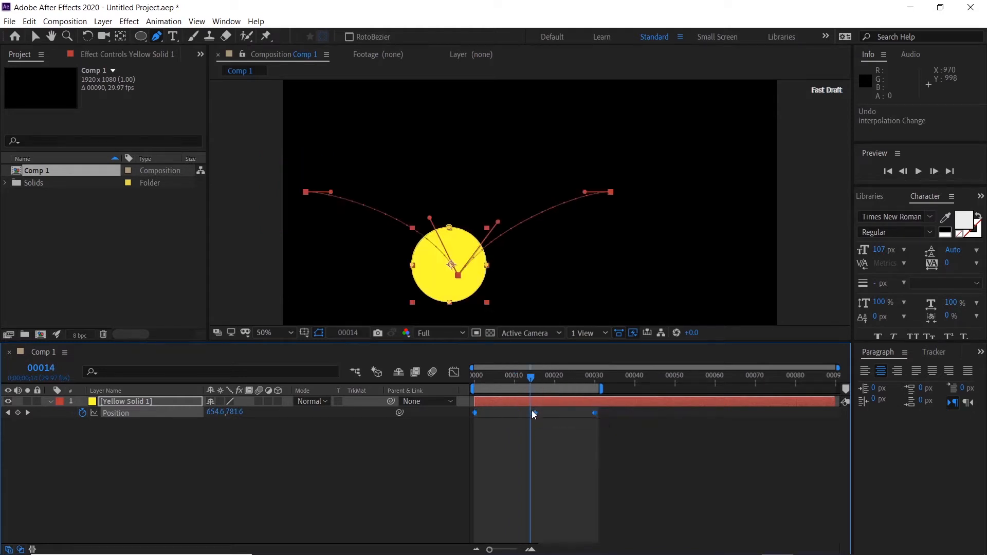
Inspect the value curves of the yellow ball's linear Position keyframes in the Graph Editor.
left_click_drag(838, 367, 627, 378)
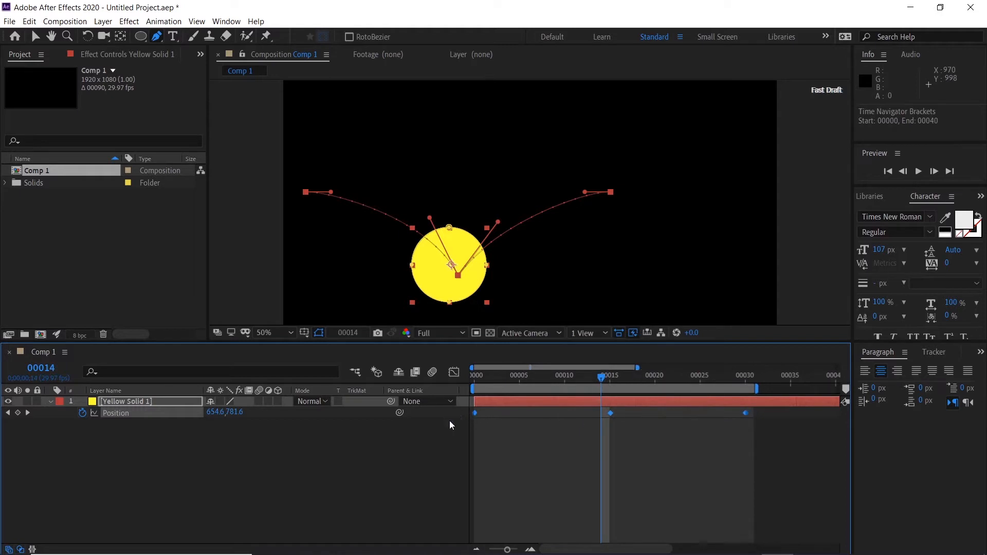
left_click(453, 372)
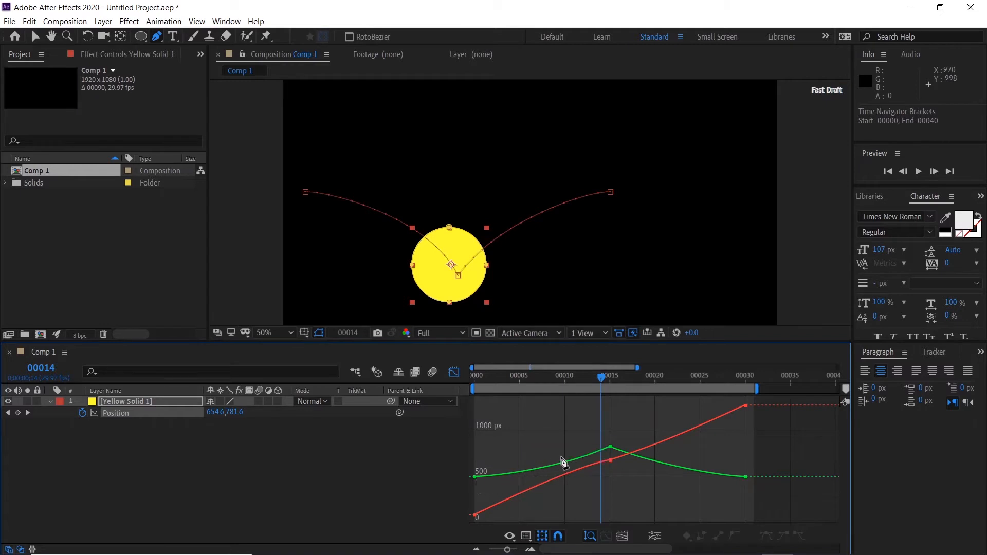
mouse_move(487, 481)
left_click(454, 372)
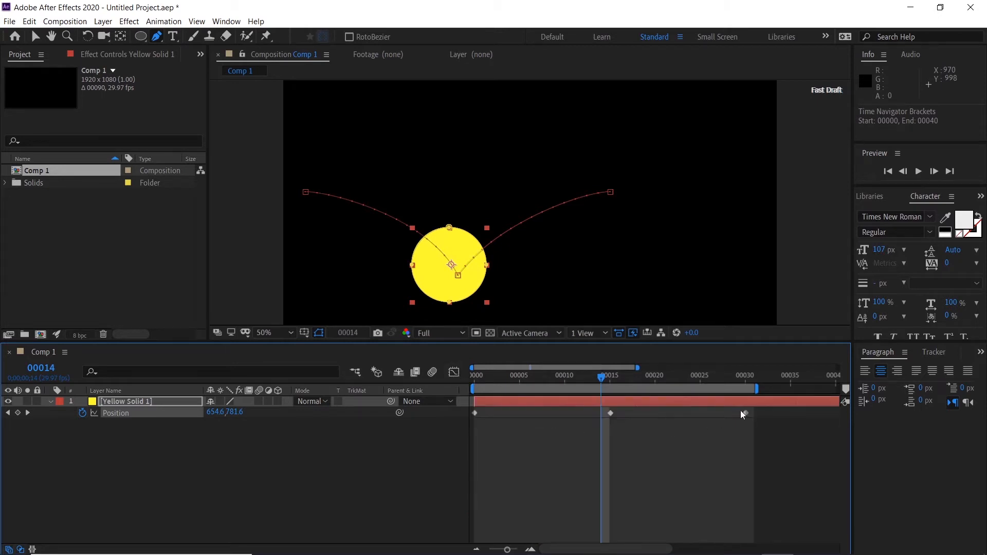
Toggle all three Position keyframes of the yellow ball to hold and inspect their curves in the Graph Editor.
left_click_drag(745, 412, 467, 416)
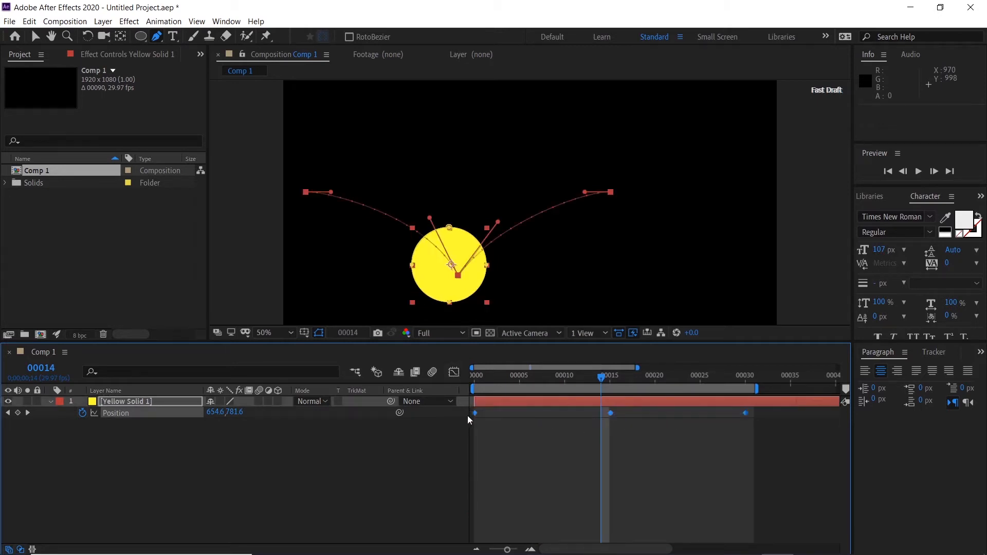
right_click(610, 413)
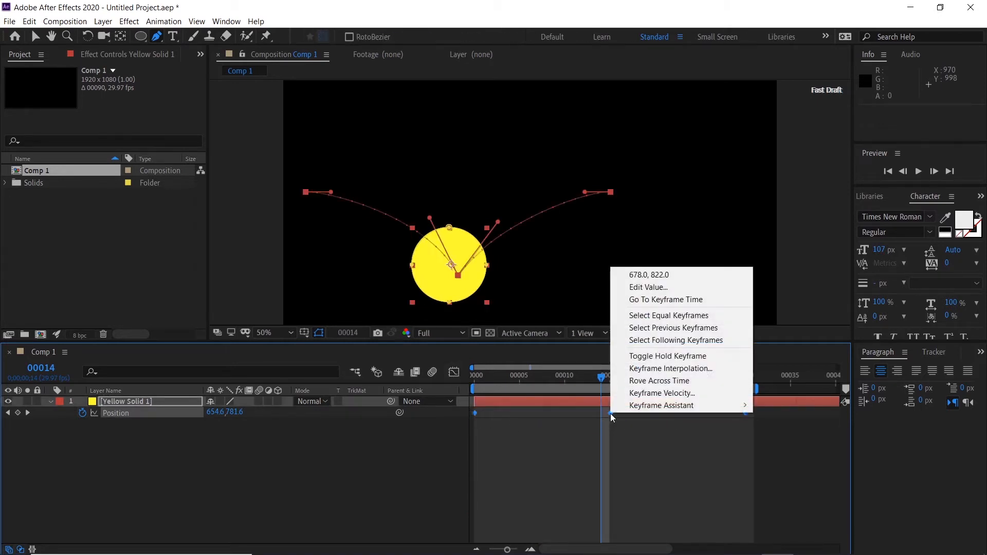
left_click(632, 356)
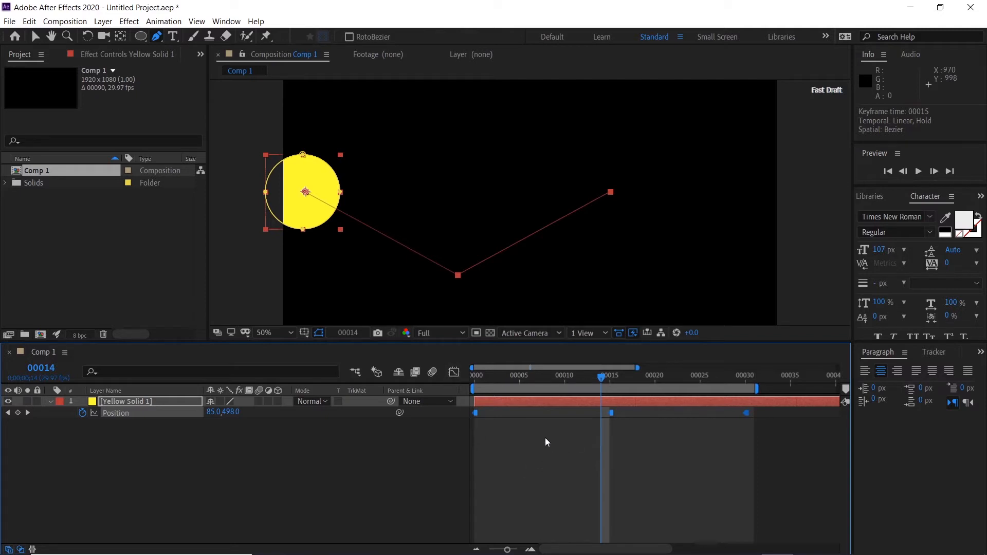
left_click(453, 372)
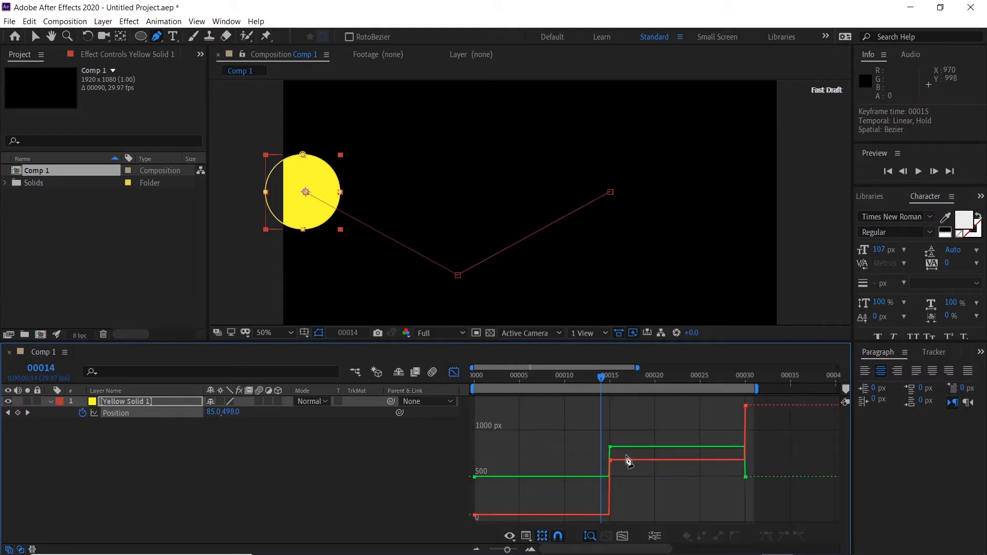
left_click(458, 375)
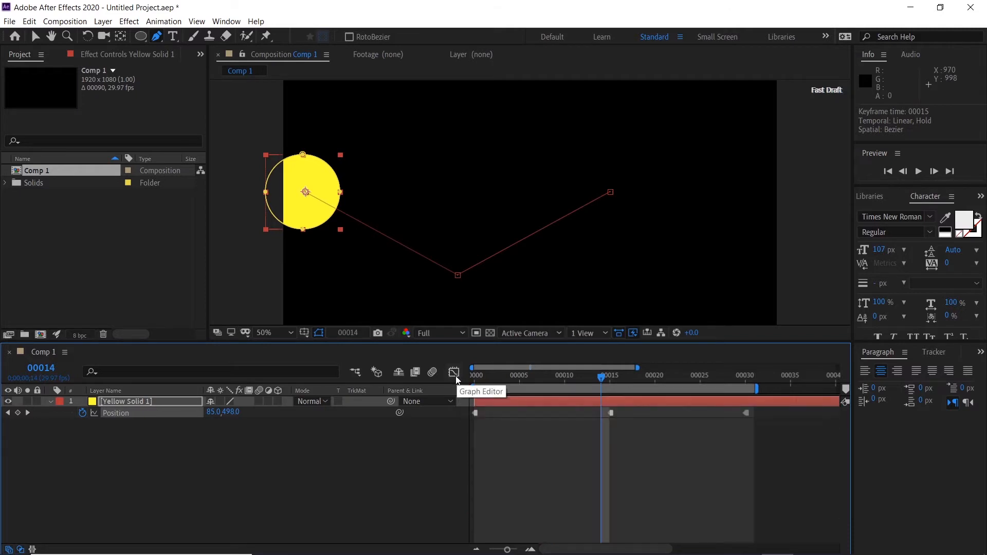
Import the Photoshop file puppet_character_start as a Composition with Editable Layer Styles.
double_click(102, 239)
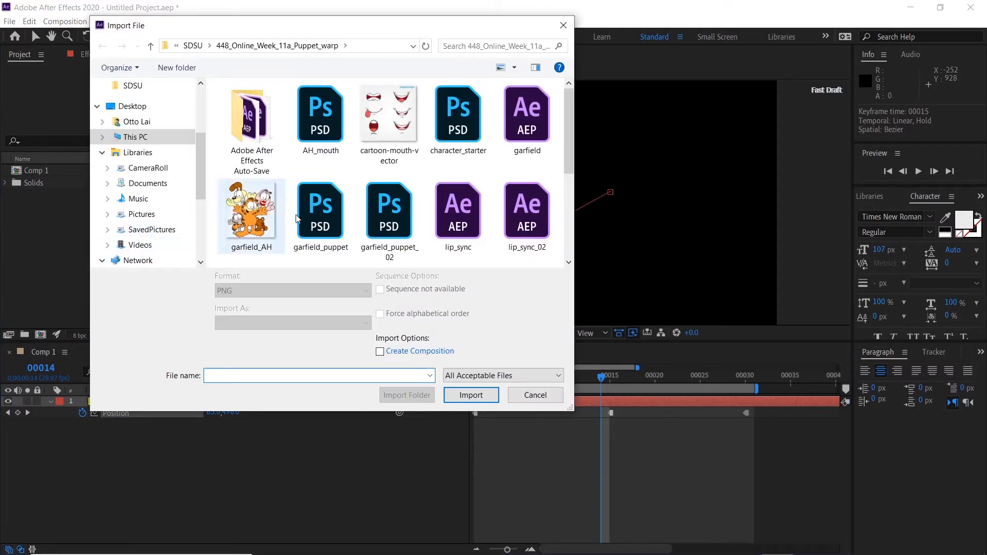
scroll(420, 189, "down", 2)
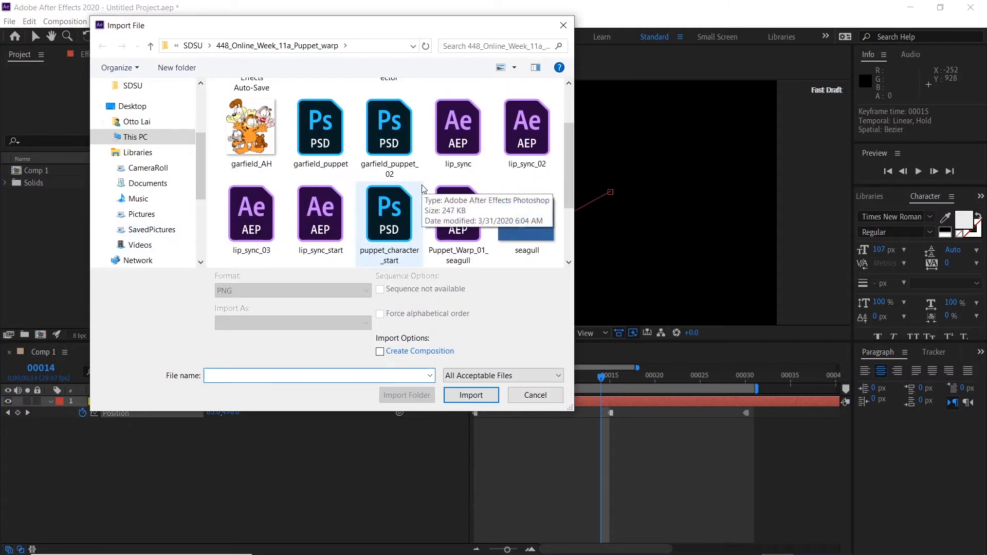
left_click(388, 224)
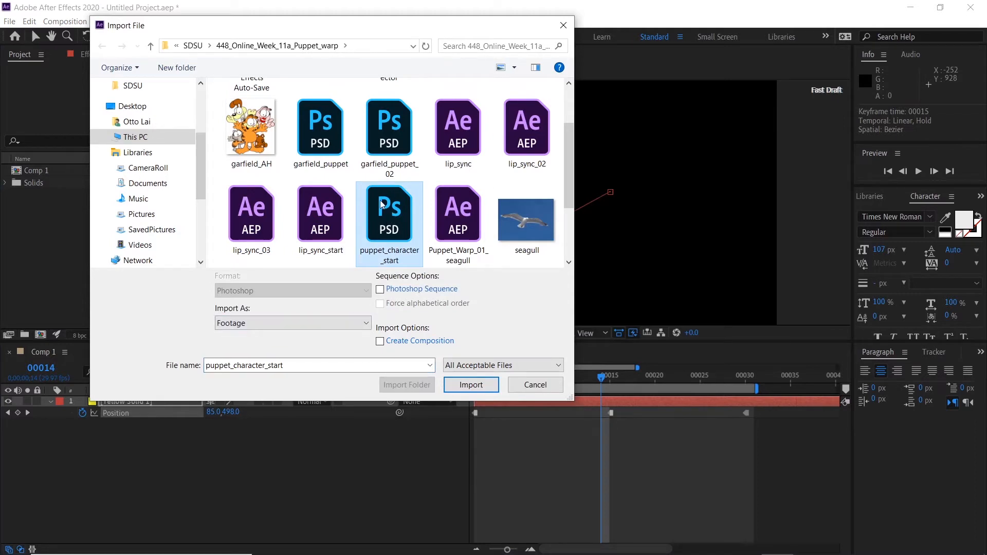
left_click(366, 324)
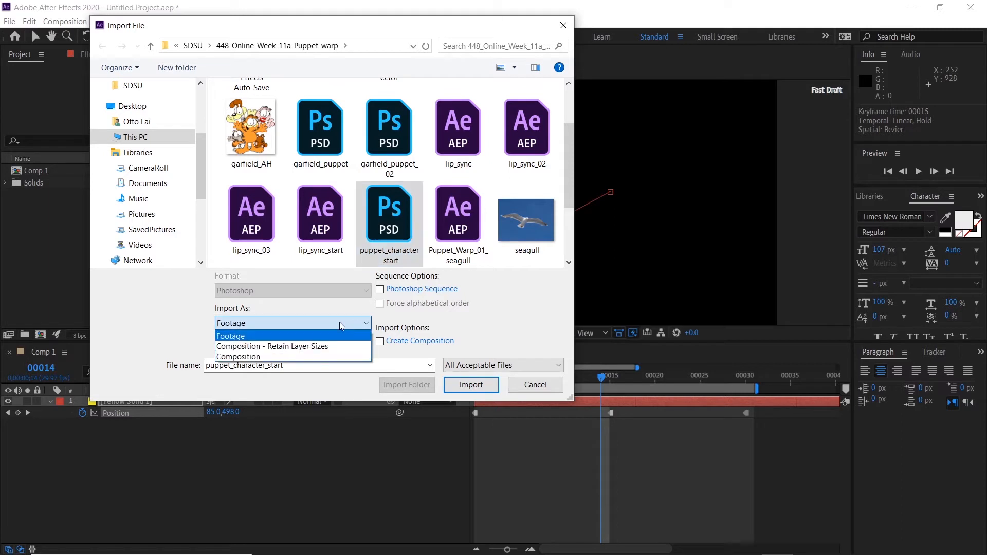
left_click(258, 358)
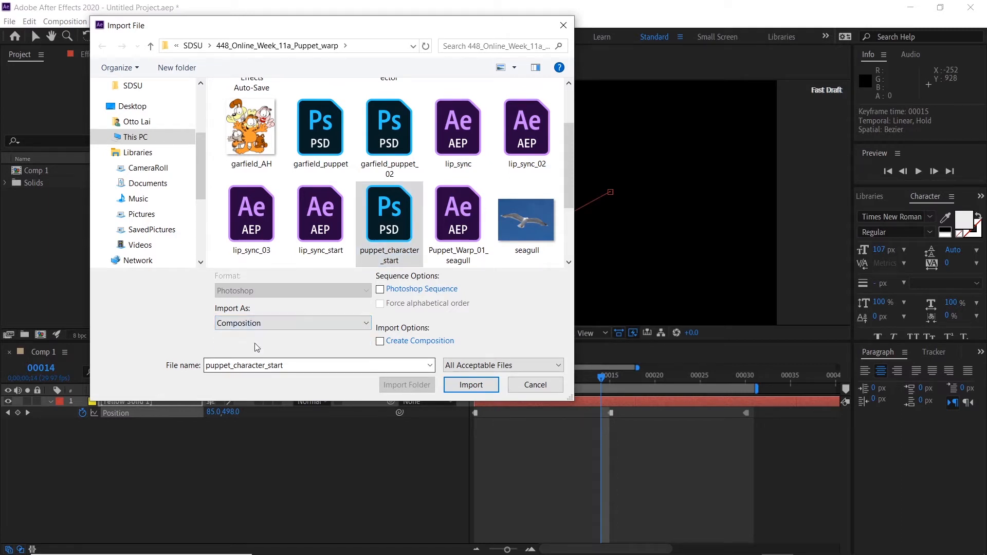
left_click(469, 384)
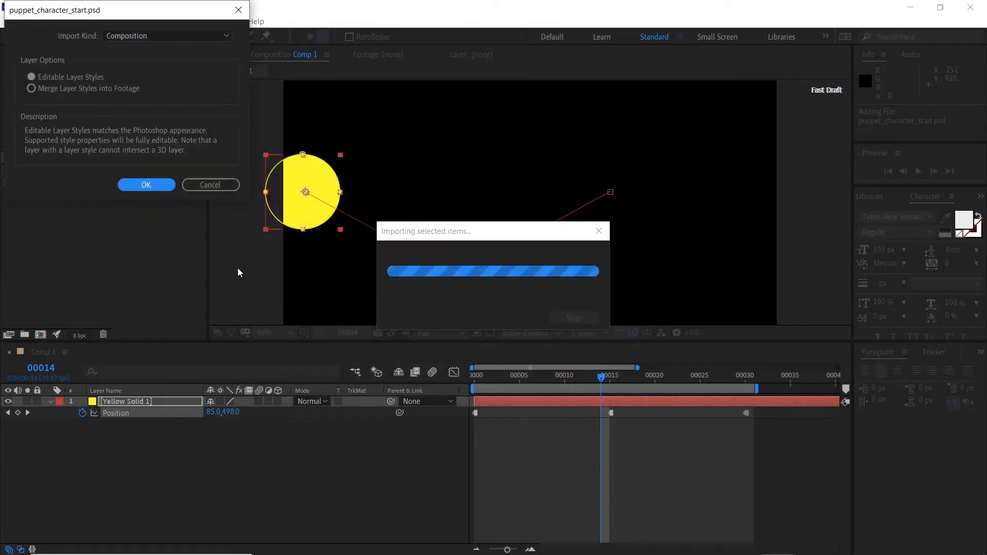
left_click_drag(162, 13, 208, 54)
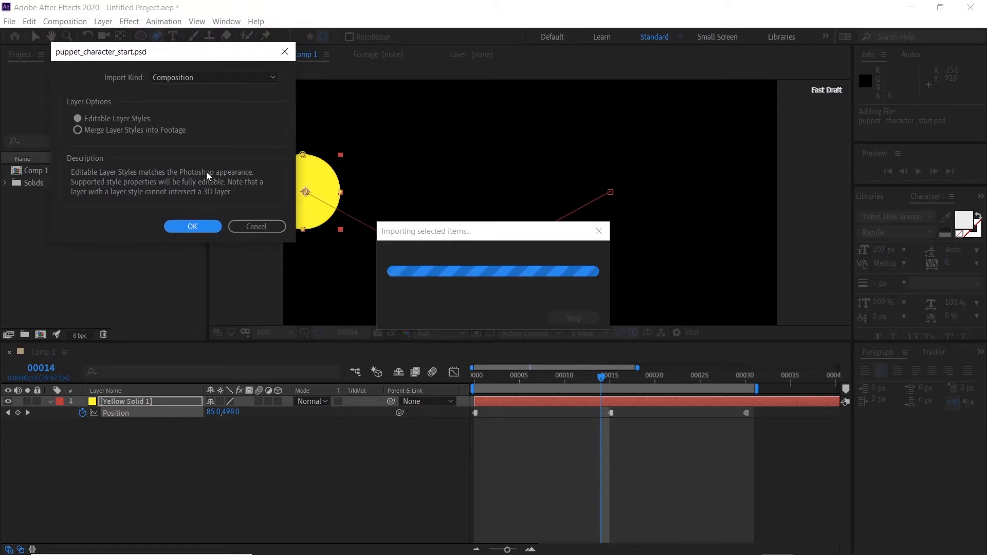
left_click(177, 226)
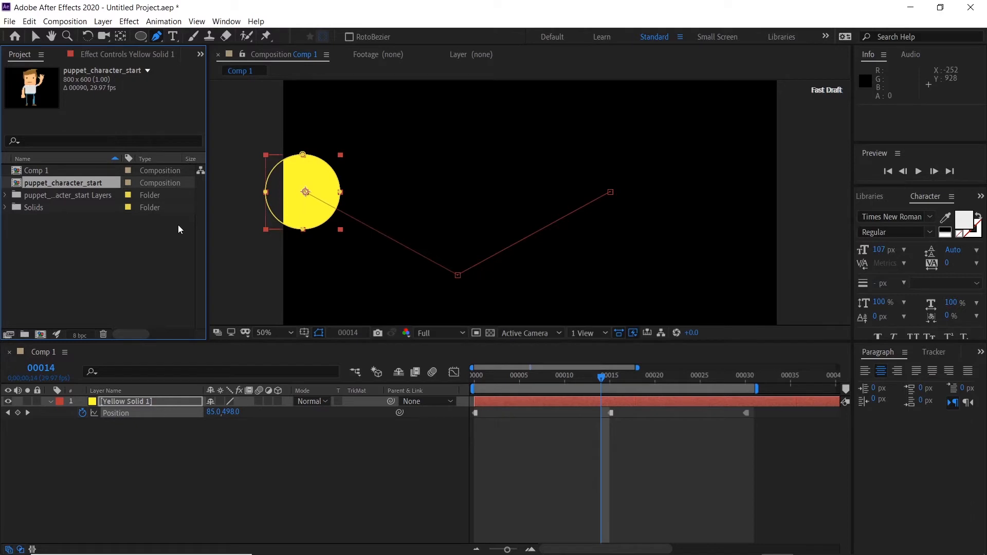
Open the puppet_character_start composition and make the OH, OO, AH, FF and EE mouth layers visible.
double_click(16, 184)
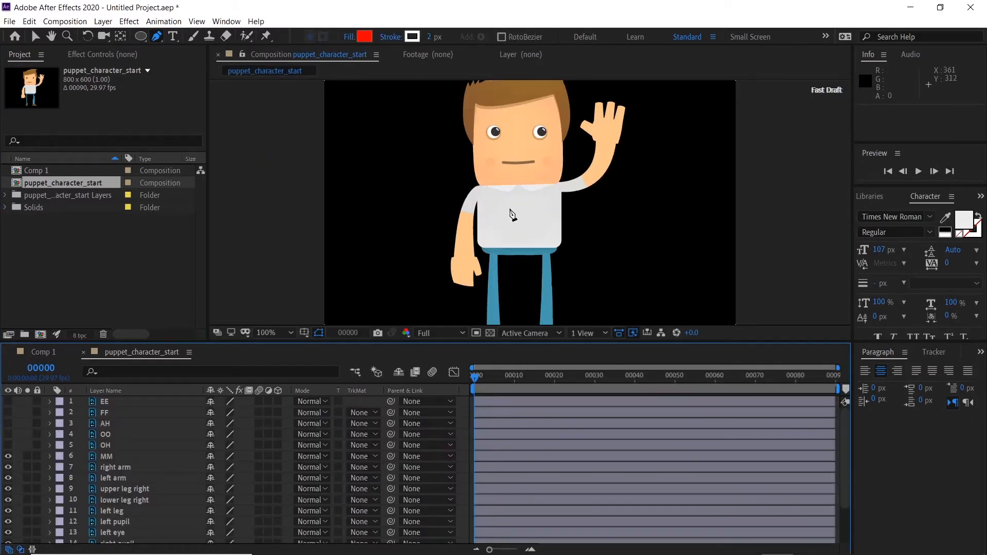
left_click_drag(526, 181, 530, 214)
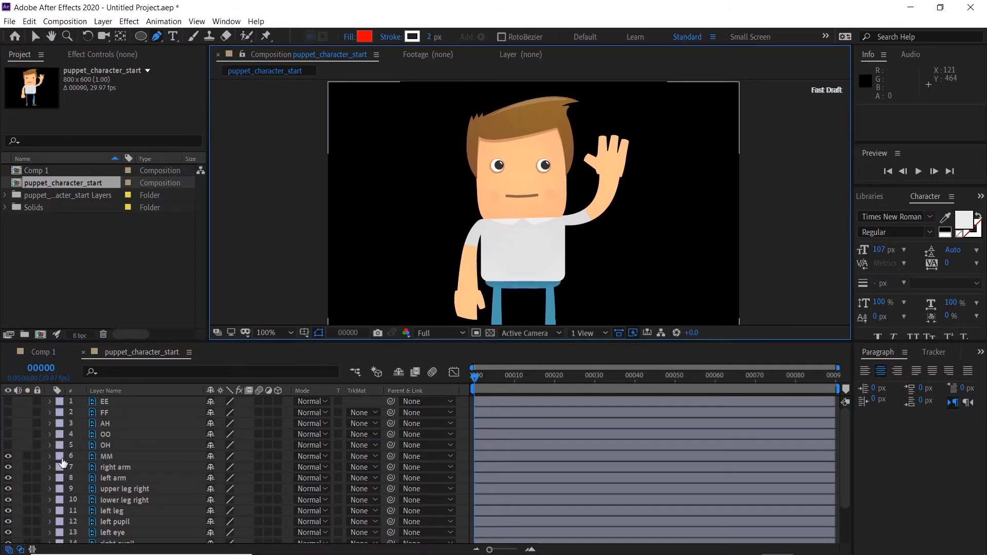
scroll(440, 249, "up", 2)
key("h")
left_click_drag(486, 235, 499, 287)
key("g")
left_click(9, 444)
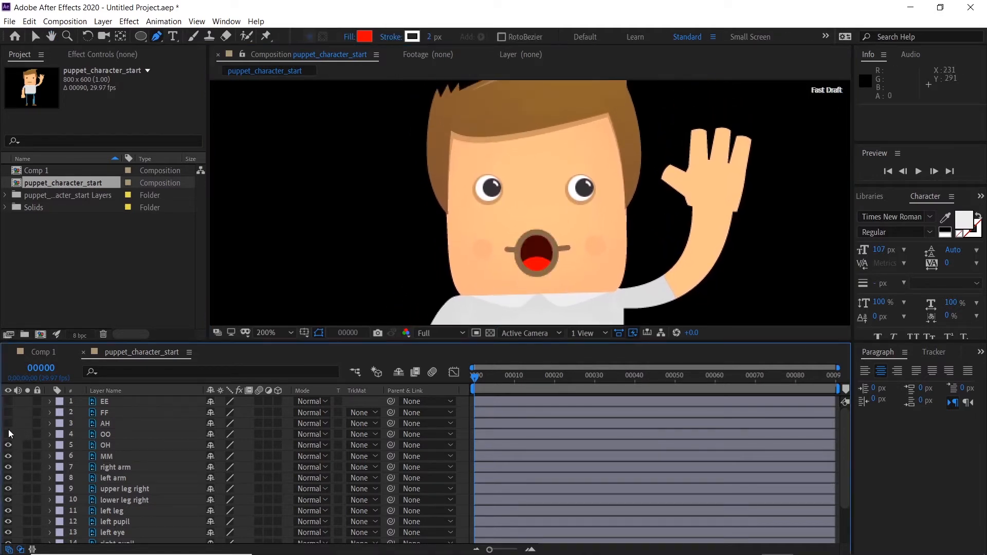
left_click(8, 434)
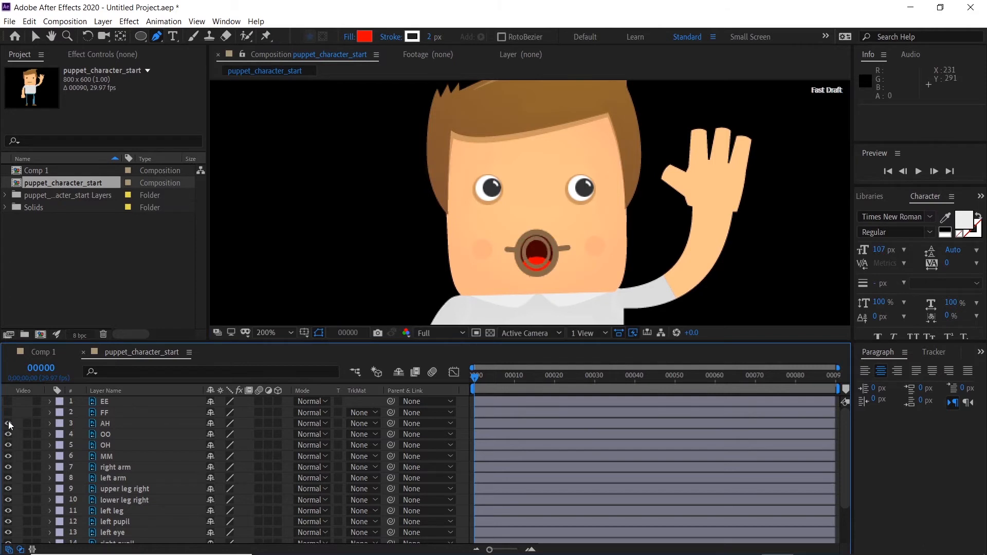
left_click(8, 423)
left_click(9, 412)
left_click(8, 402)
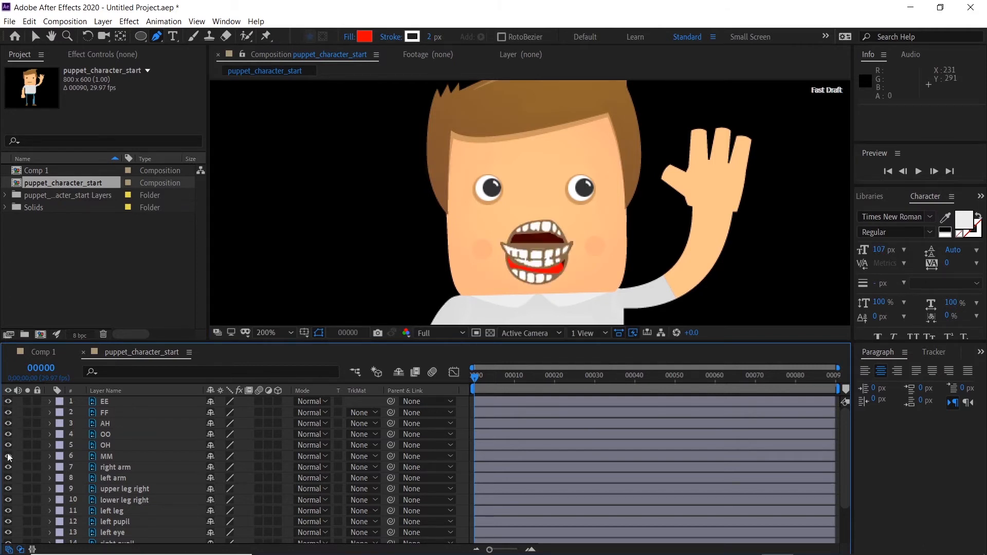
Set the Opacity of the six mouth layers from EE to MM to 0%.
left_click(105, 458)
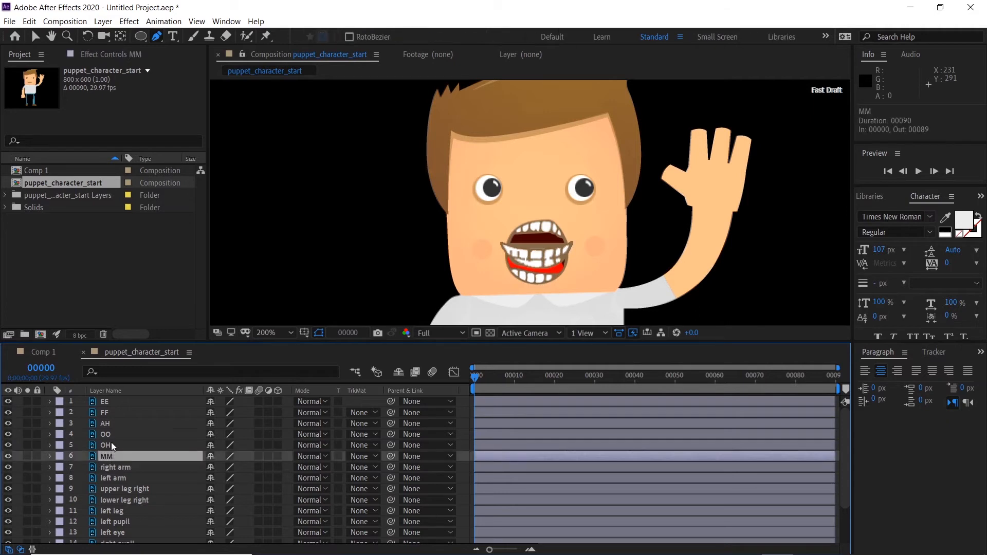
left_click(106, 399, "shift")
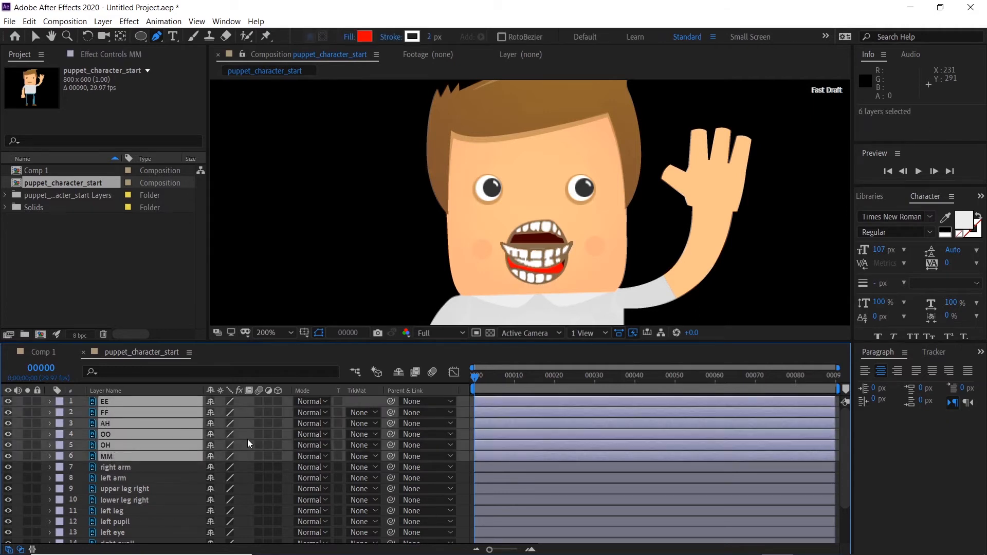
key("t")
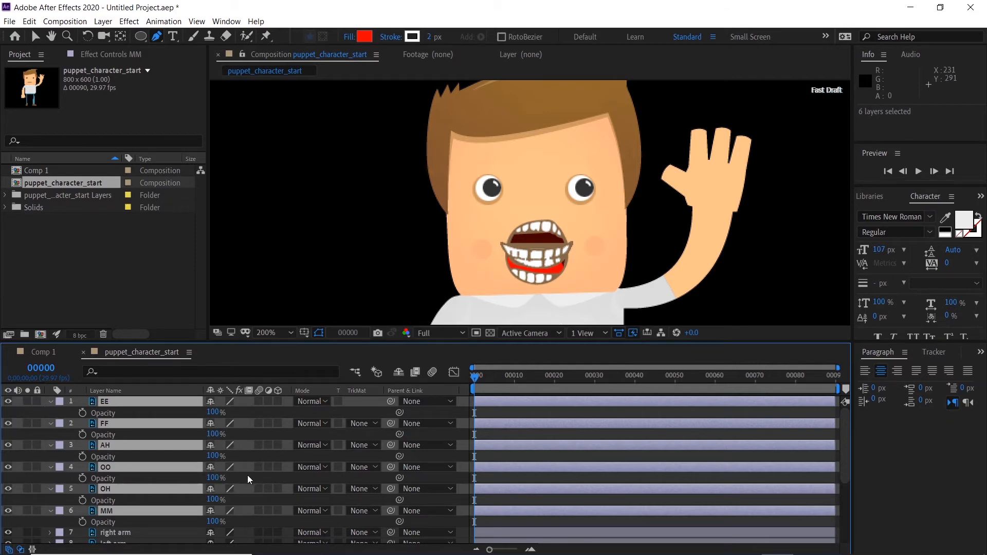
left_click(215, 412)
type("0")
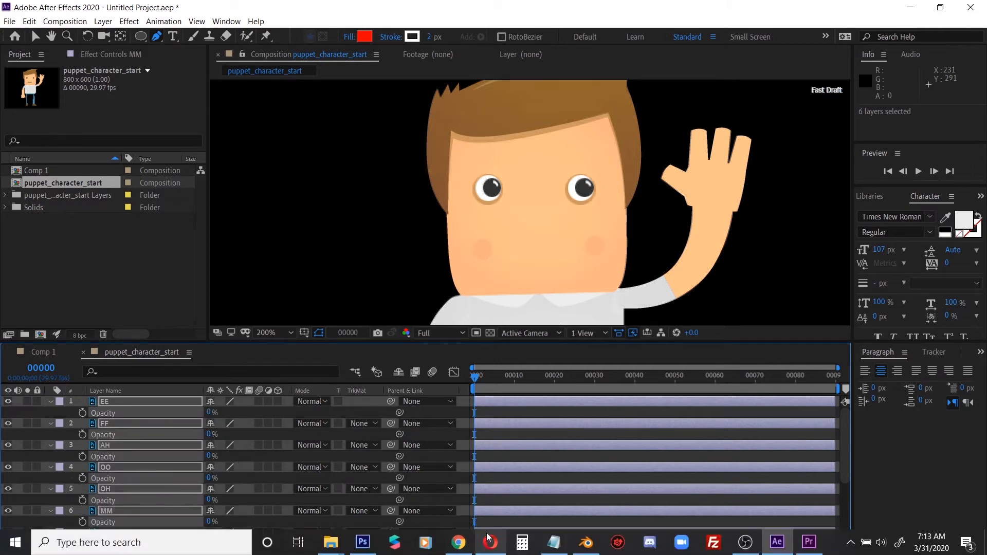
Switch to the Notepad notes and add the line "CMD SHIFT A = deselect all" below the hold keyframe note.
left_click(554, 548)
left_click(494, 244)
key("Return")
key("Return")
type("CMD A = s")
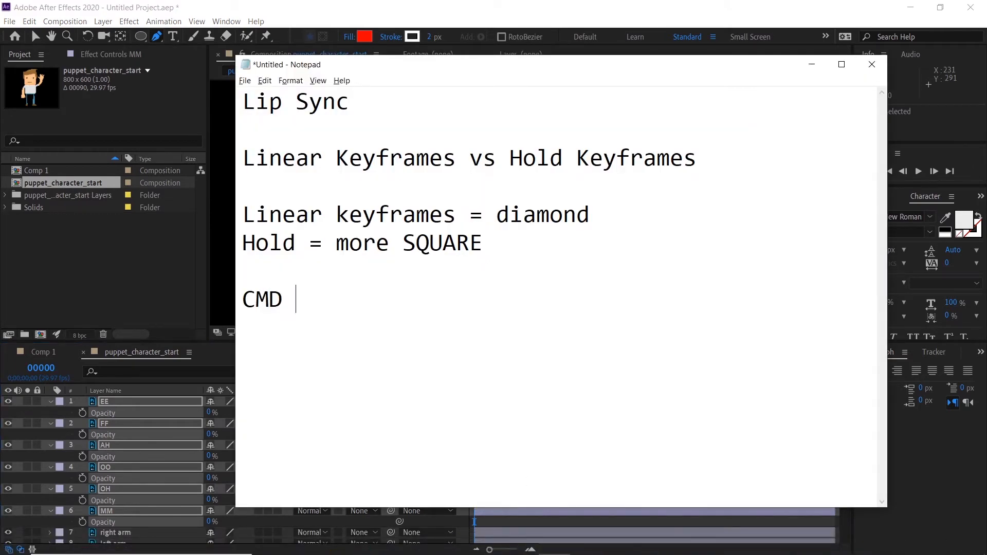
key("BackSpace")
key("BackSpace")
key("BackSpace")
key("BackSpace")
key("BackSpace")
key("BackSpace")
key("BackSpace")
type("D SHIFT A = deselect all")
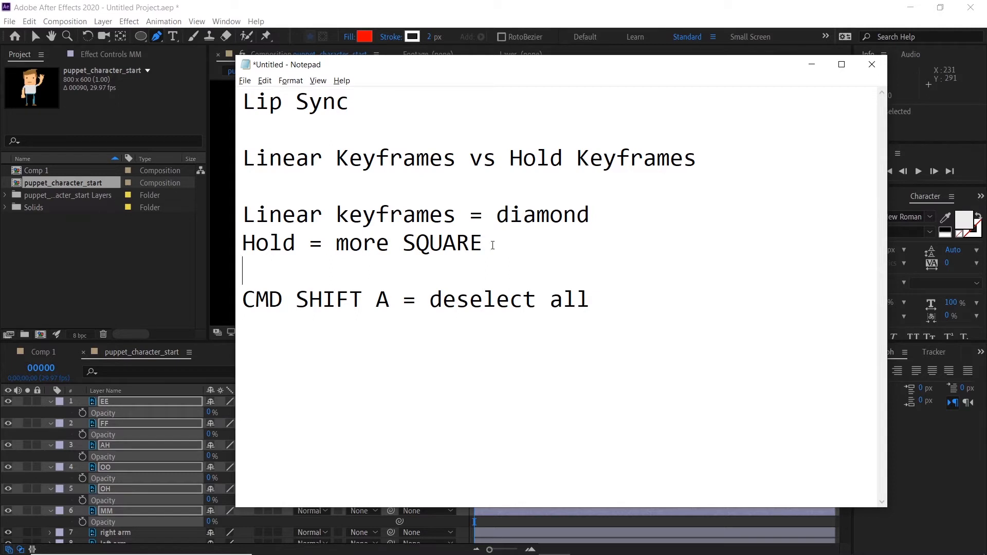
Insert the line "CMD A = select all" above the deselect shortcut in the notes.
key("Return")
type("CMD ")
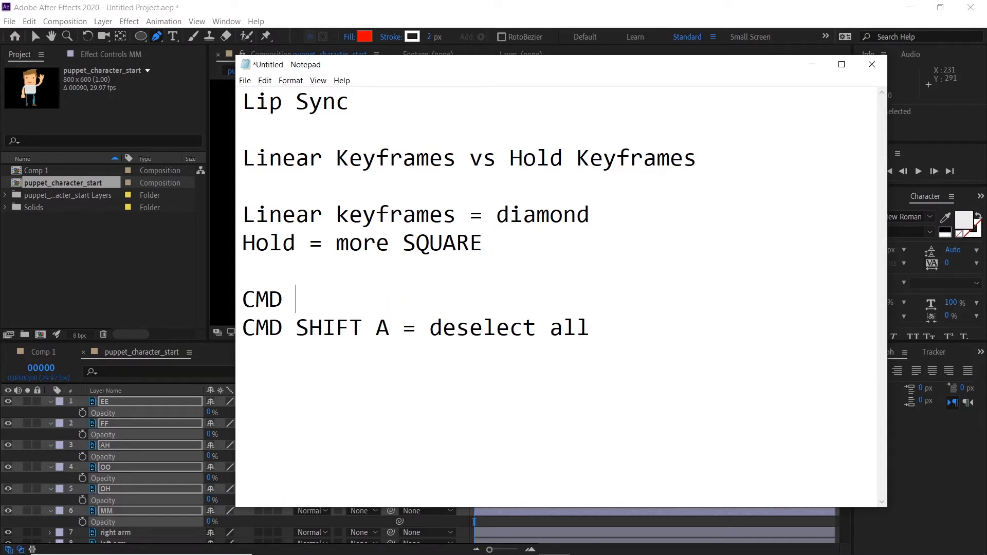
type("A = select all")
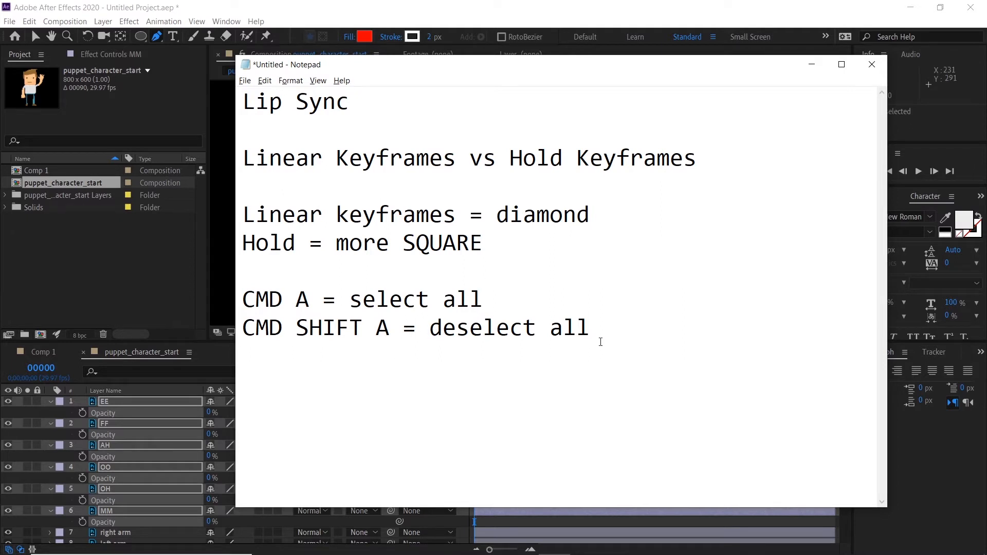
Switch back to After Effects, deselect the mouth layers and set only the MM layer's Opacity to 100%.
left_click(169, 402)
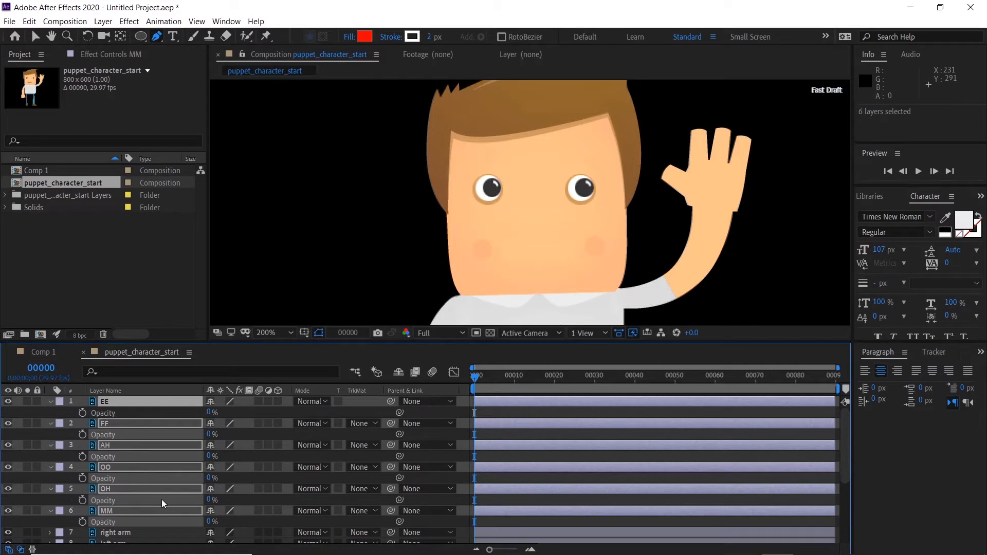
left_click(239, 497)
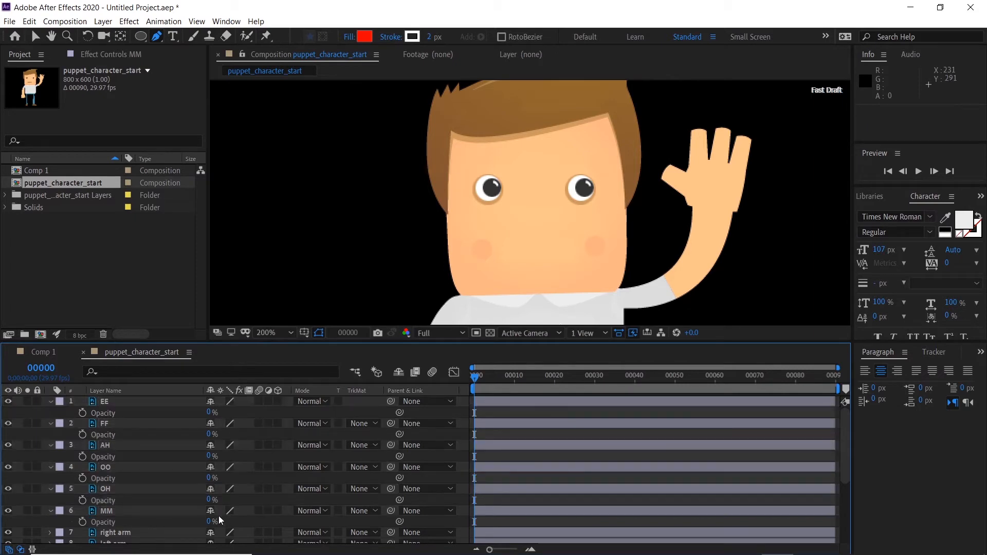
left_click_drag(208, 523, 292, 518)
left_click(263, 513)
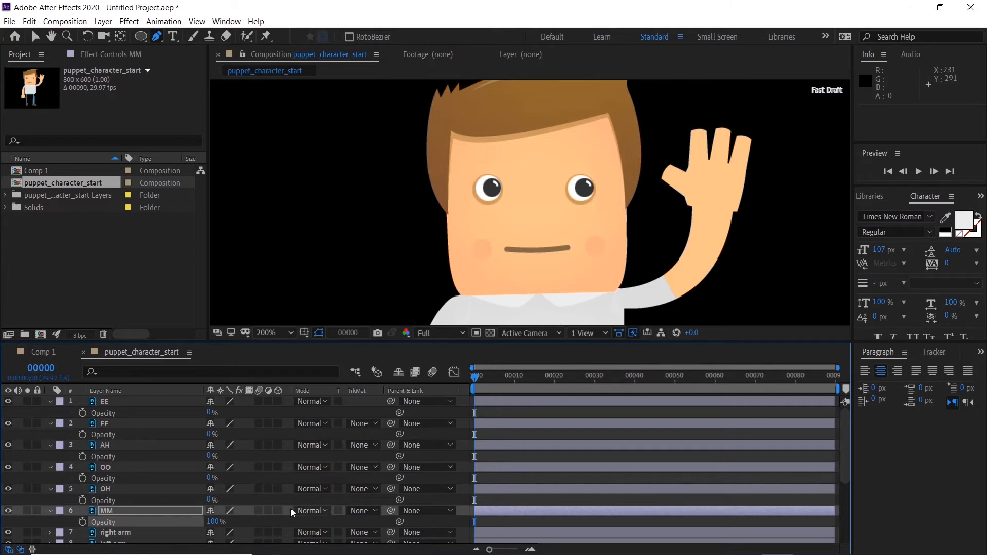
Start Opacity keyframing at frame 0 on all six mouth layers, from MM up to EE.
key("v")
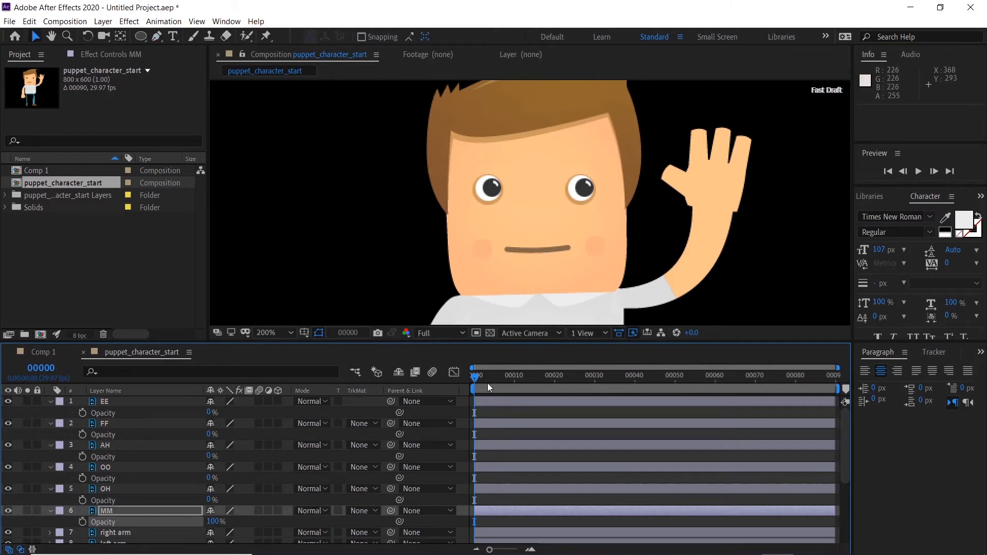
left_click(82, 521)
left_click(82, 501)
left_click(82, 478)
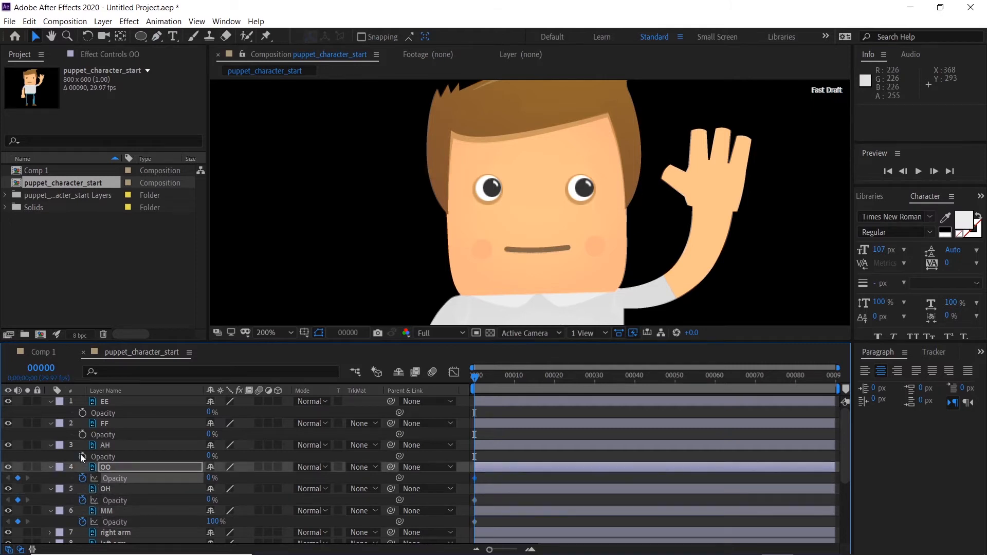
left_click(82, 456)
left_click(83, 434)
left_click(82, 413)
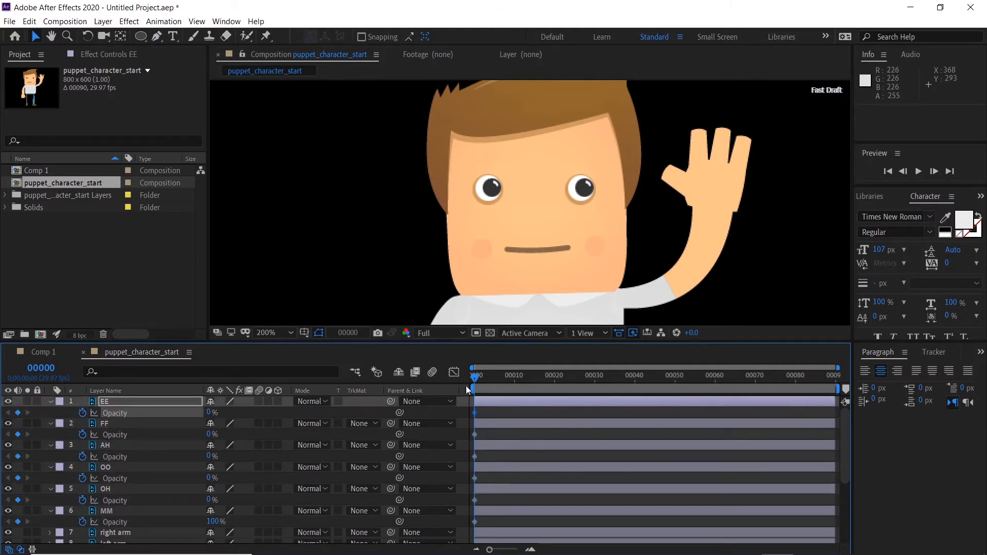
Move the playhead to frame 14 and highlight "Linear Keyframes" in the Notepad notes before returning to the composition.
left_click_drag(493, 374, 533, 378)
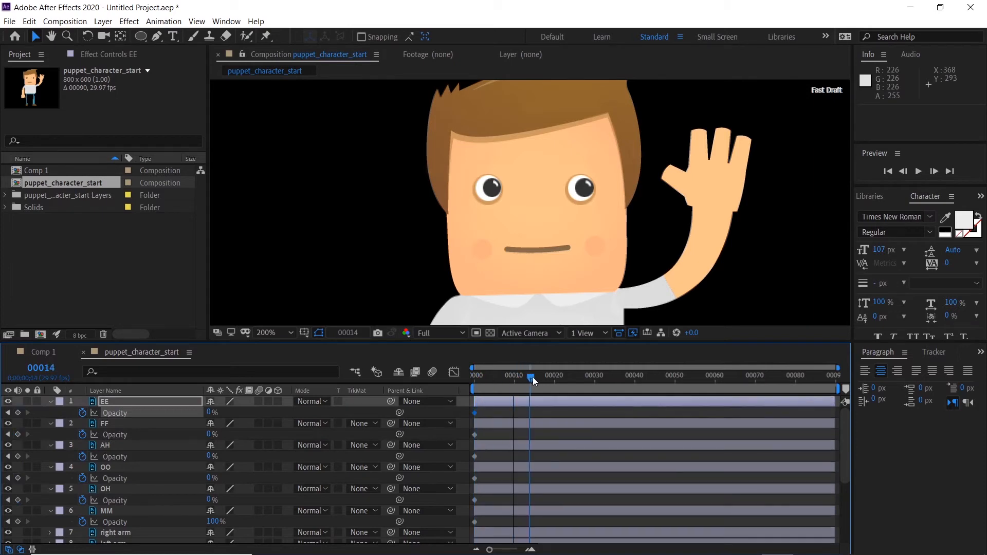
key("alt+Tab")
left_click_drag(467, 164, 242, 163)
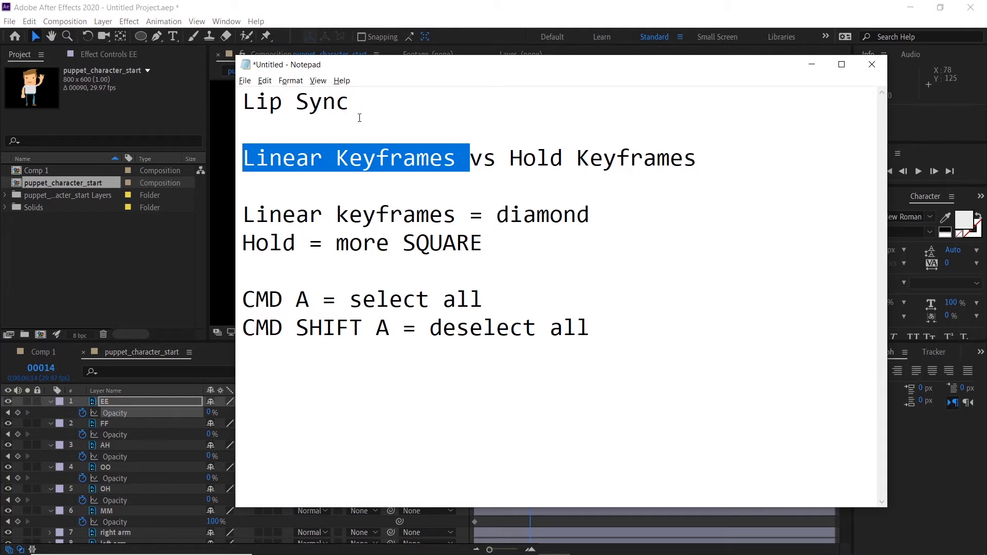
left_click(375, 14)
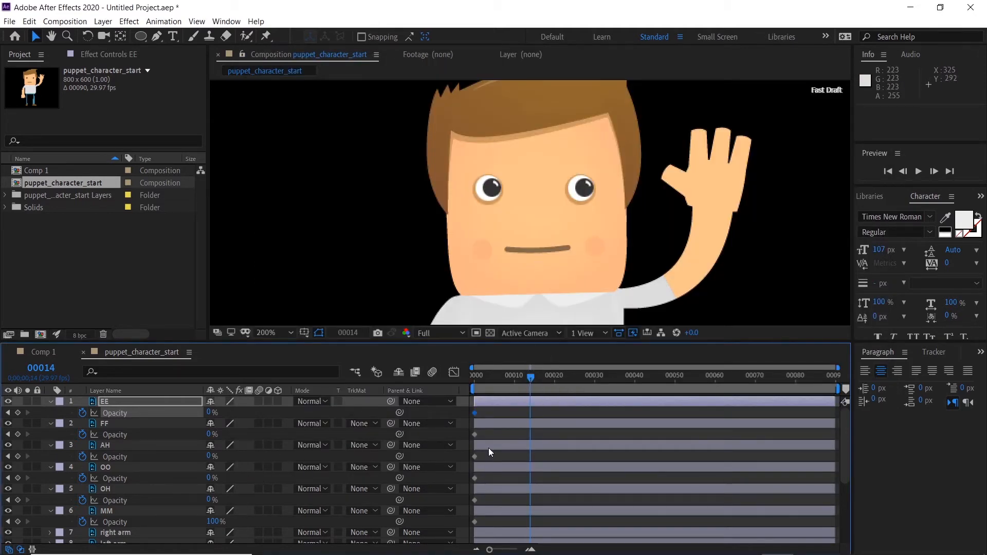
Key the MM layer's Opacity at 100% on frame 14 and 0% on frame 15, and step through the change.
left_click(18, 522)
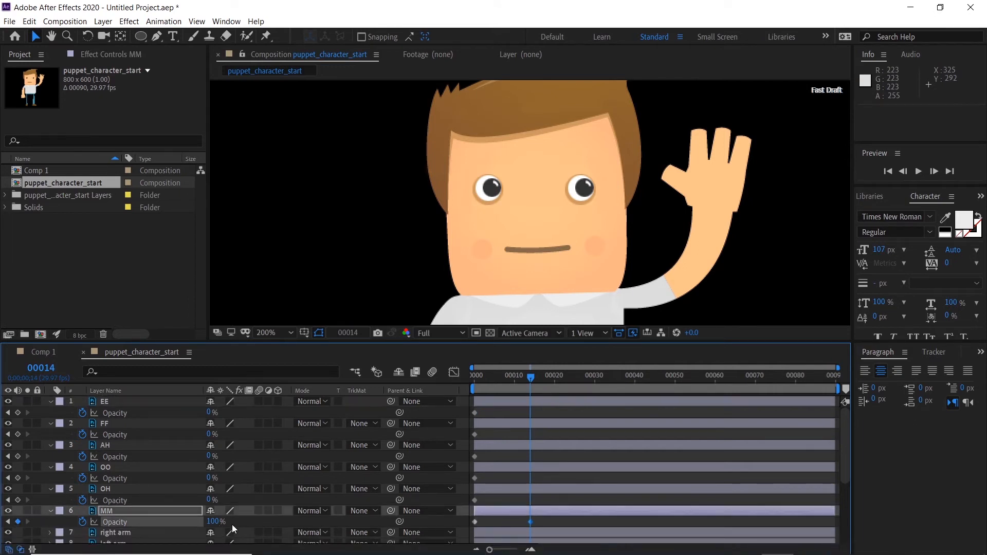
key("Page_Down")
left_click_drag(216, 530, 109, 523)
key("Page_Down")
key("Page_Up")
key("Page_Up")
key("Page_Up")
key("Page_Down")
key("Page_Down")
key("Page_Down")
key("Page_Down")
key("Page_Down")
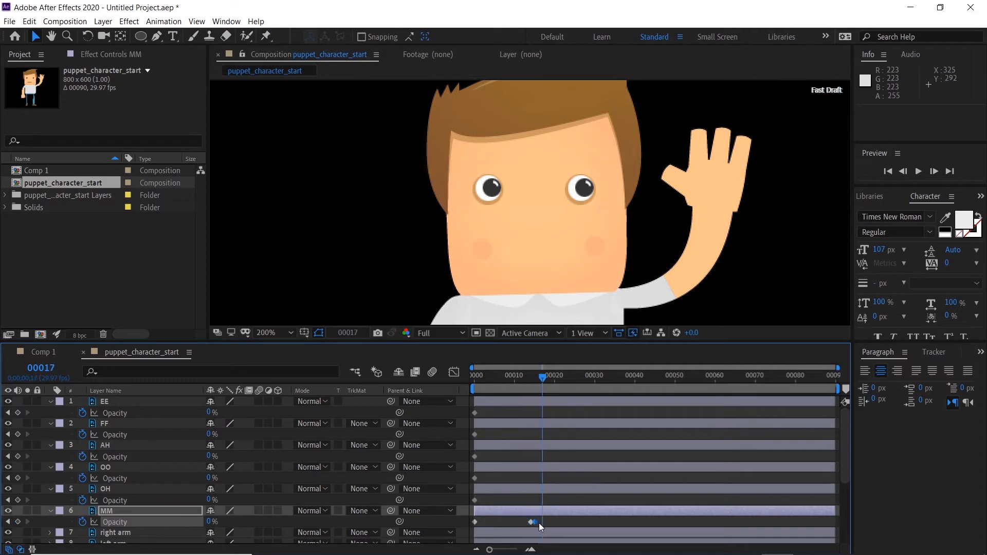
Delete the MM layer's Opacity keyframes at frames 14 and 15.
key("Page_Up")
left_click_drag(517, 518, 537, 525)
key("Delete")
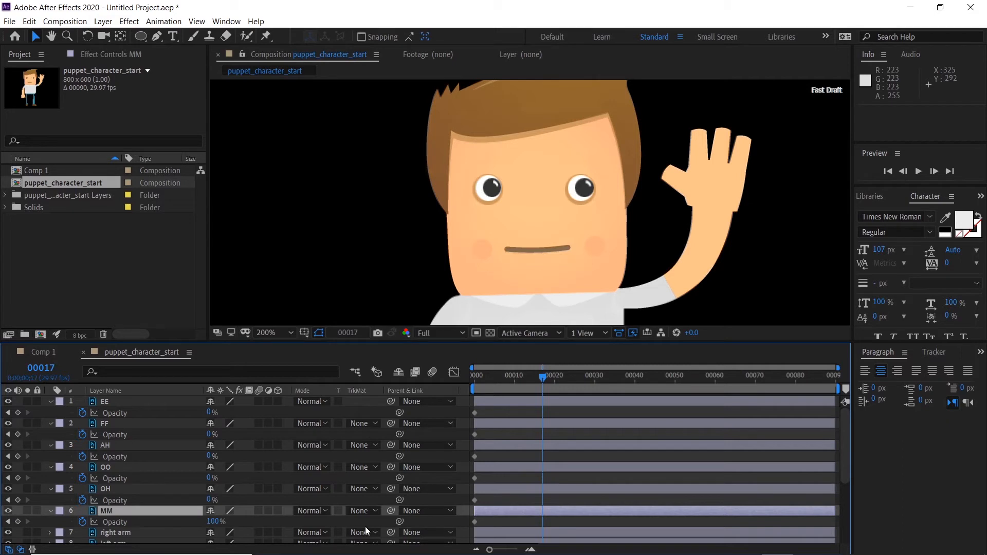
Key the MM layer's Opacity at 0% on frame 17 and scrub through the linear fade on the enlarged mouth.
left_click_drag(212, 522, 13, 514)
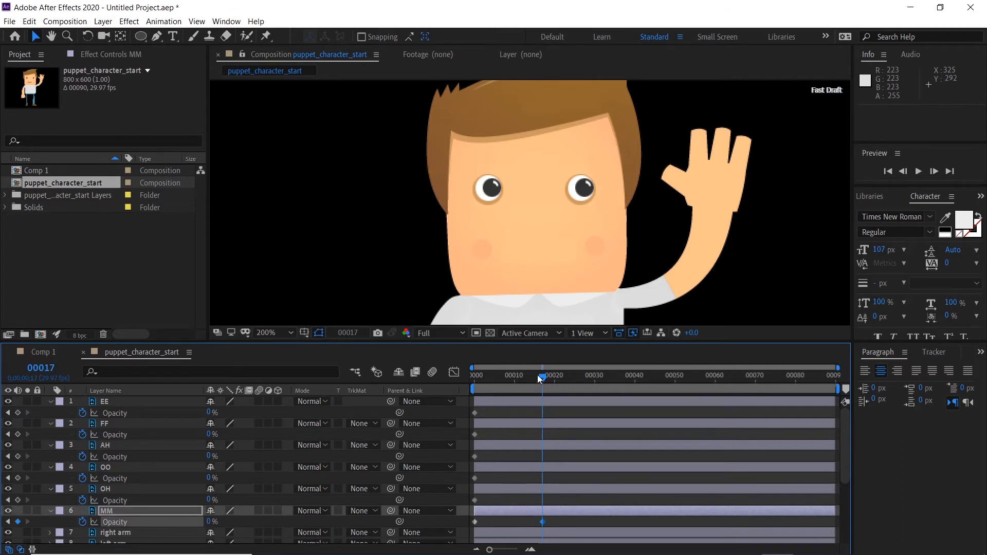
left_click_drag(530, 375, 514, 378)
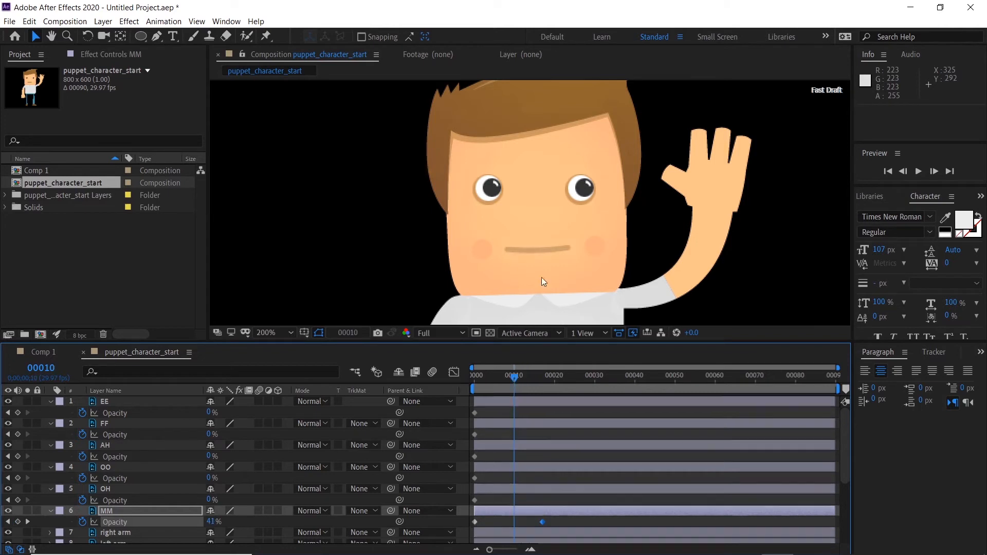
scroll(541, 277, "up", 1)
scroll(541, 276, "up", 1)
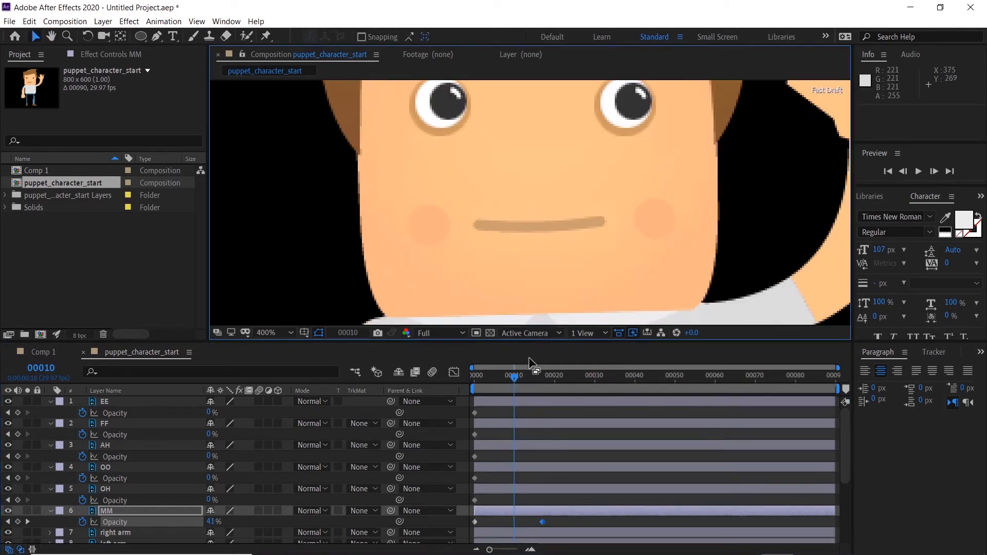
mouse_move(515, 378)
left_mouse_down()
mouse_move(476, 379)
mouse_move(504, 382)
left_mouse_up()
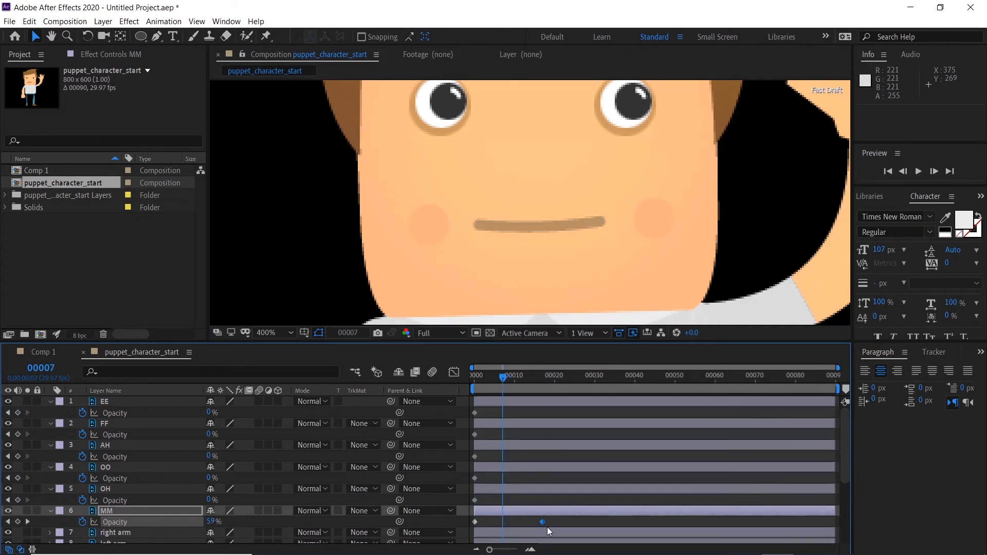
mouse_move(507, 377)
left_mouse_down()
mouse_move(480, 378)
mouse_move(541, 381)
mouse_move(505, 382)
mouse_move(516, 381)
left_mouse_up()
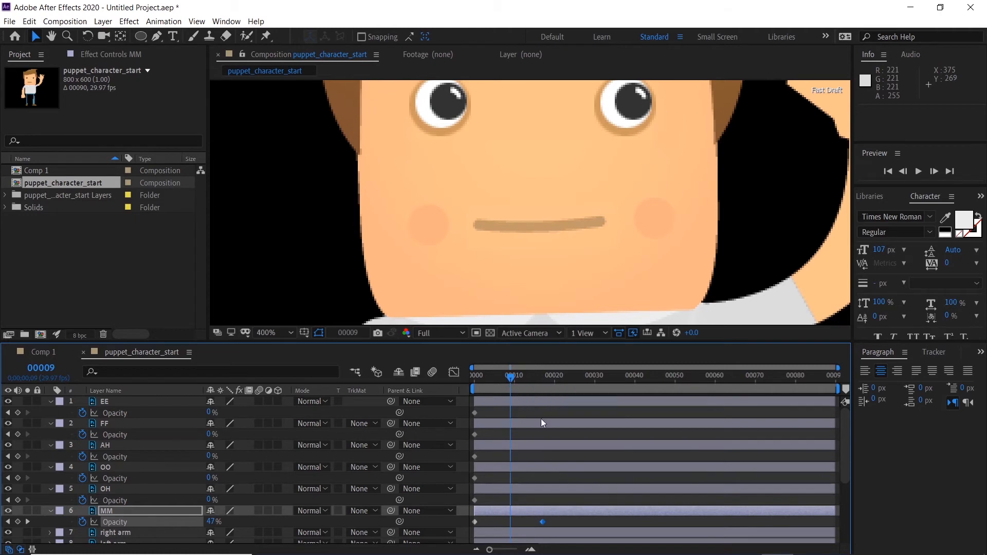
left_click_drag(528, 375, 537, 377)
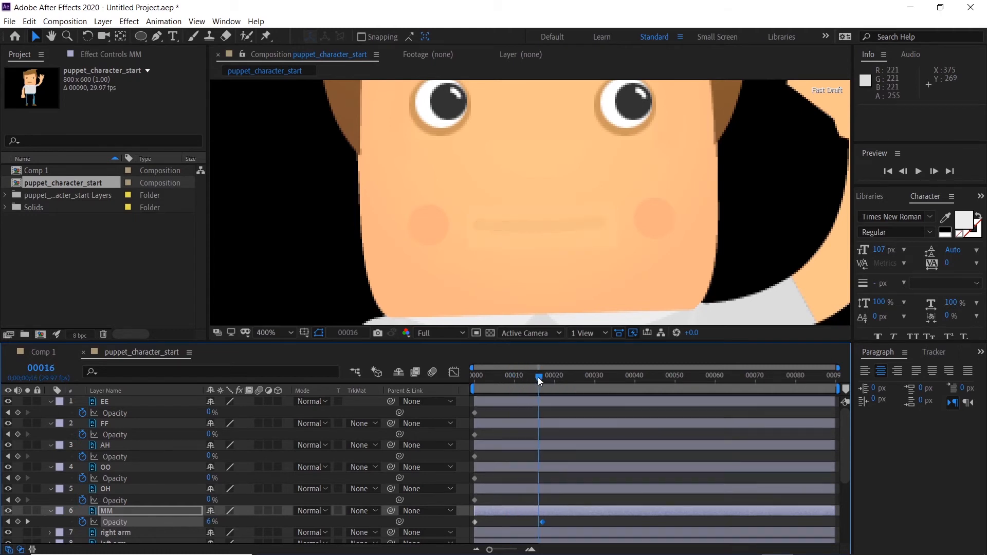
Try a 100% Opacity keyframe at frame 16 on the MM layer, and delete its keyframes at frames 16 and 17.
left_click_drag(214, 523, 329, 520)
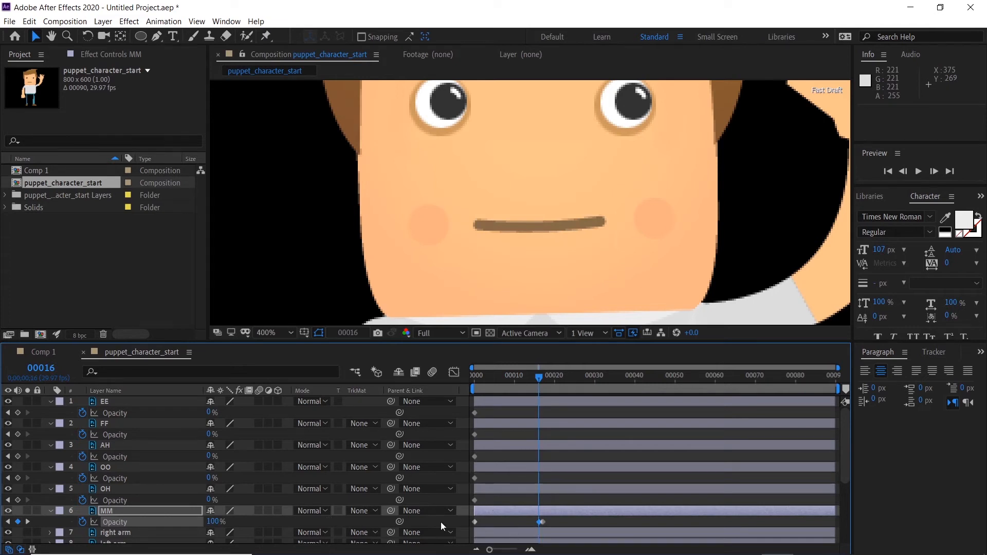
mouse_move(540, 378)
left_mouse_down()
mouse_move(530, 381)
mouse_move(547, 380)
left_mouse_up()
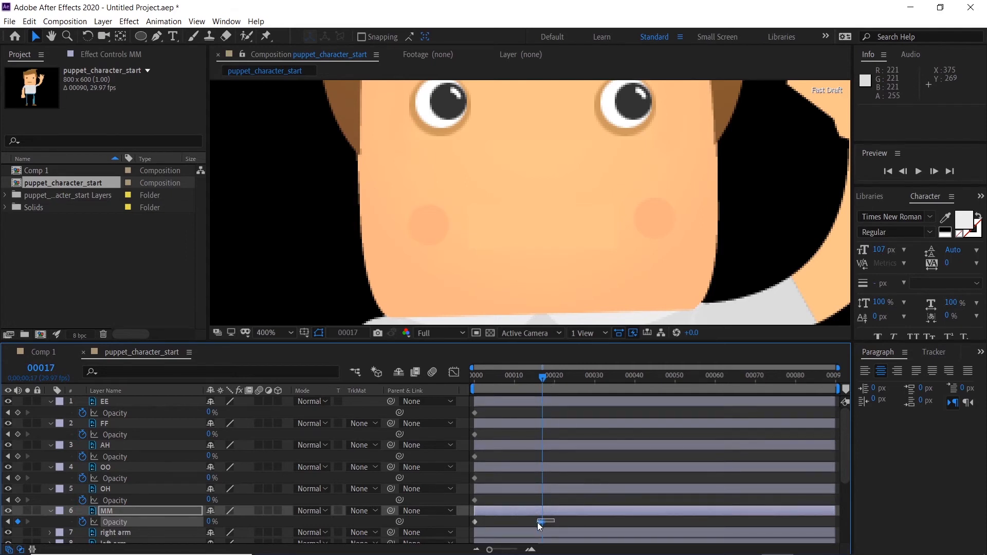
key("Delete")
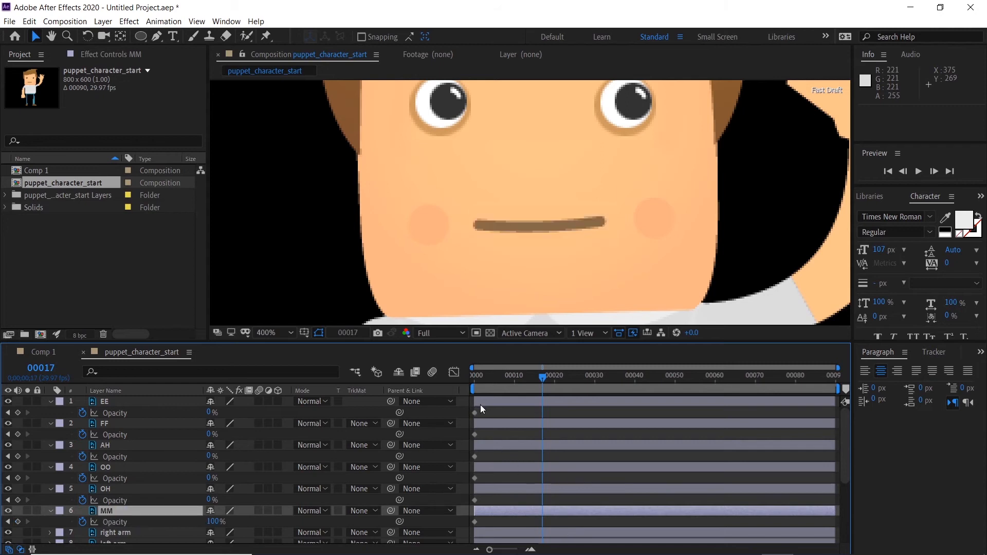
Convert the first Opacity keyframes of the EE, FF, AH, OO, OH and MM layers to hold keyframes.
left_click_drag(483, 408, 464, 523)
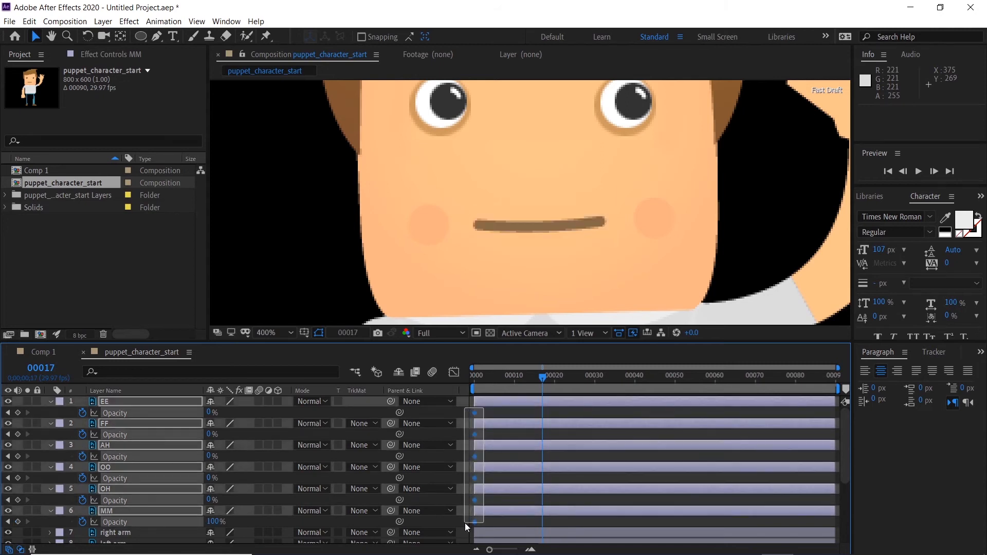
right_click(477, 412)
left_click(533, 355)
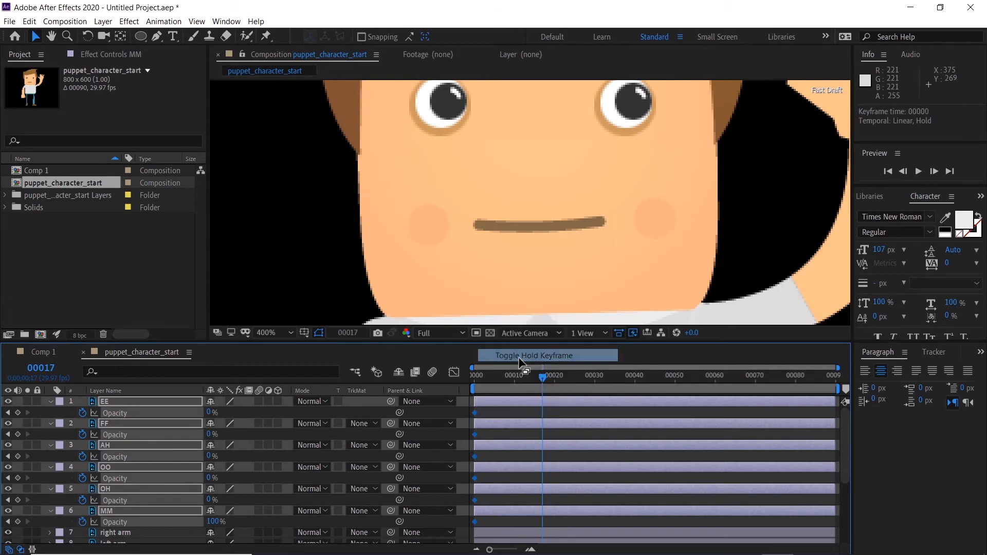
left_click(513, 409)
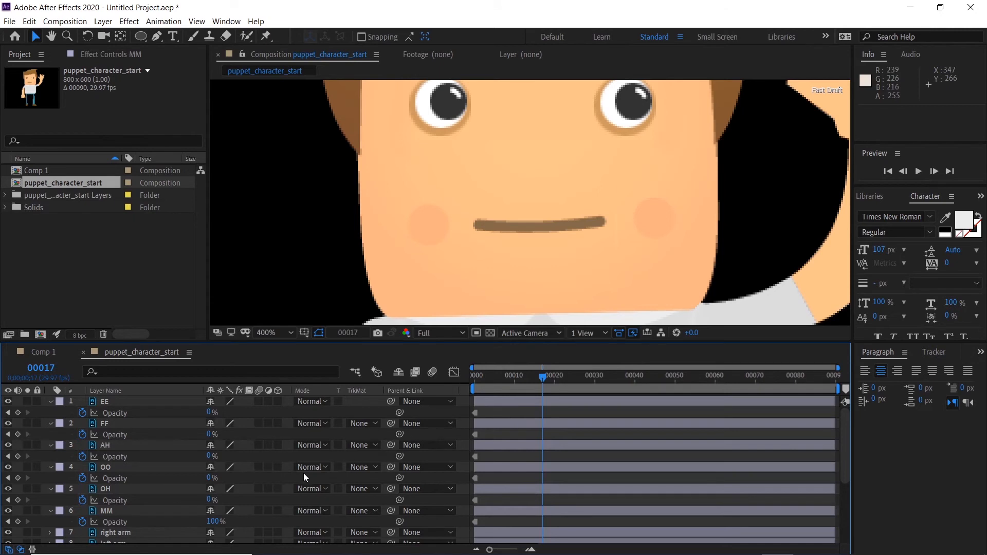
Key the MM layer's Opacity at 0% on frame 17 and check its curve in the Graph Editor.
left_click(212, 522)
type("0")
key("Return")
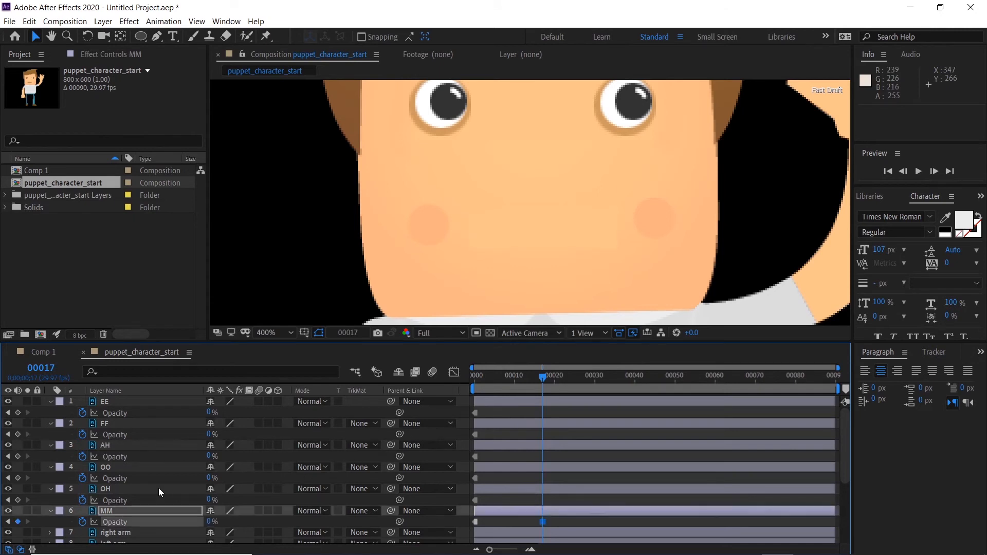
left_click(453, 374)
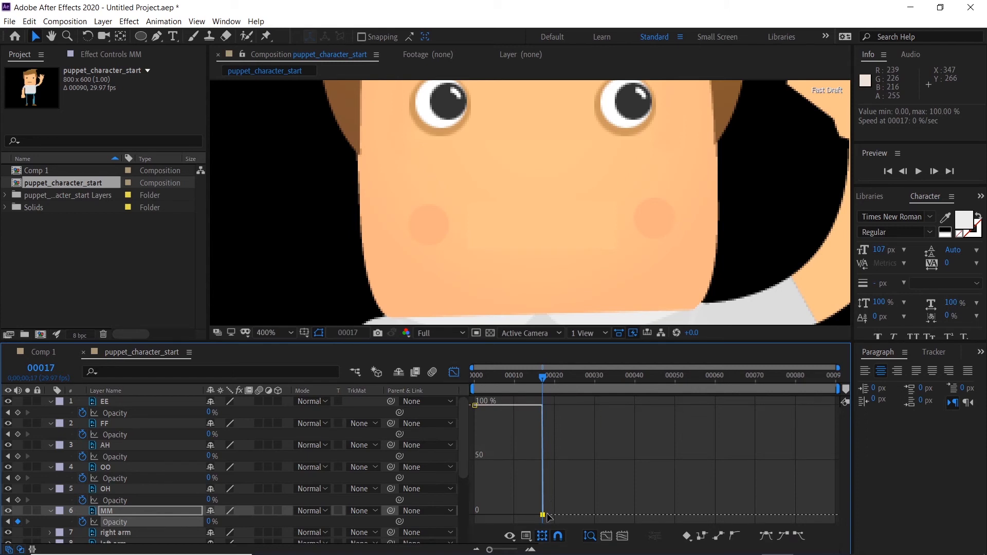
left_click(456, 373)
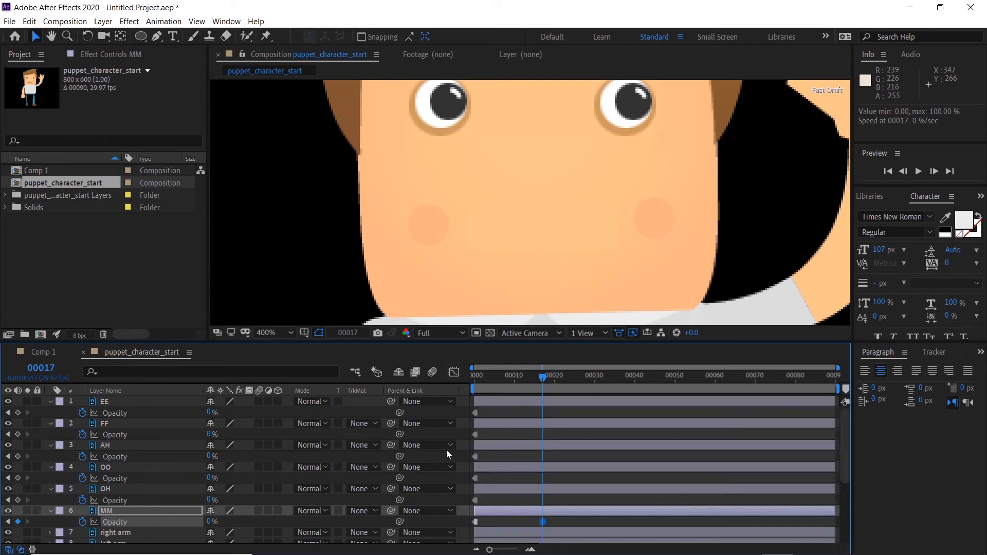
Key the AH layer's Opacity at 100% on frame 17 and step back and forth across the mouth change.
left_click(212, 499)
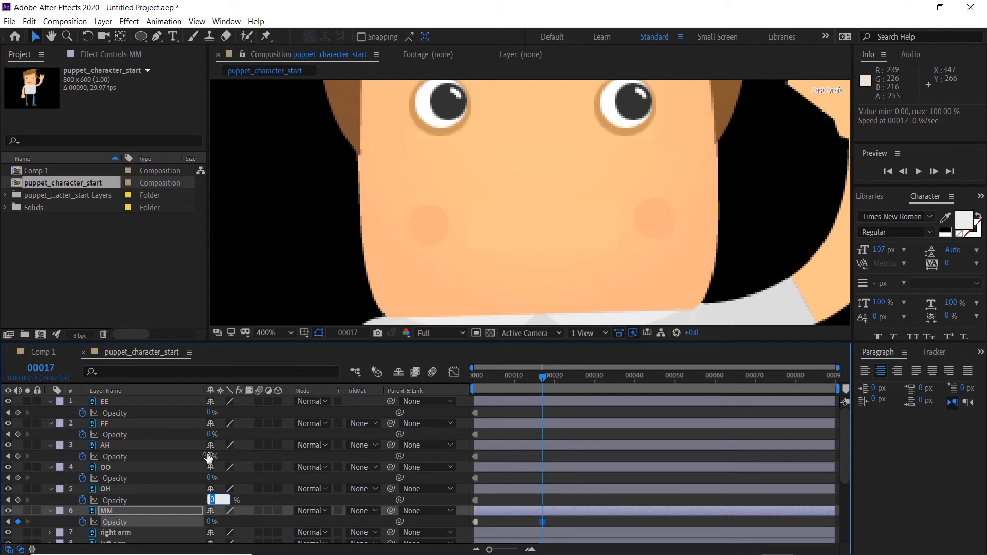
left_click_drag(209, 457, 359, 451)
key("Page_Up")
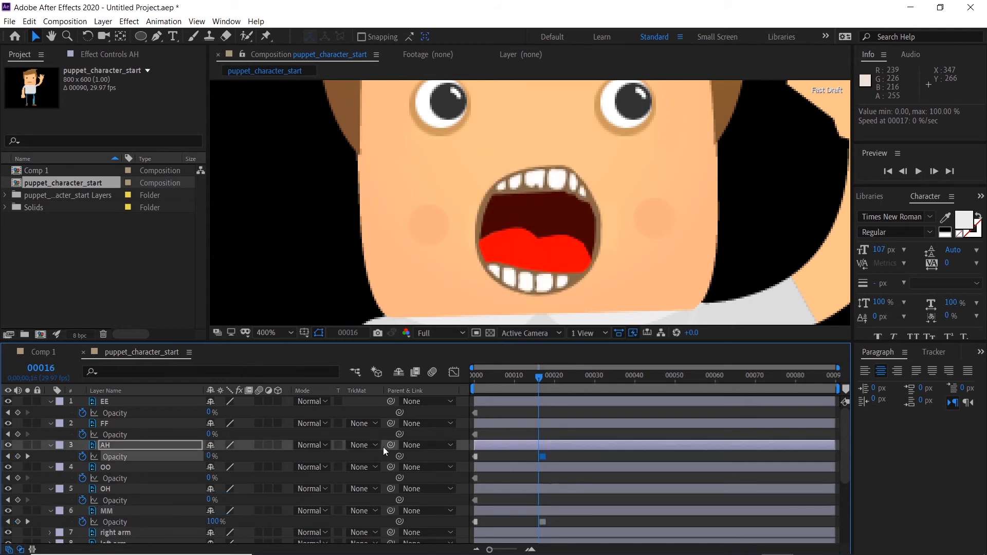
key("Page_Down")
key("Page_Up")
key("Page_Down")
Key the AH layer's Opacity at 0% on frame 21.
key("Page_Down")
key("Page_Down")
key("Page_Down")
key("Page_Down")
left_click(216, 455)
type("0")
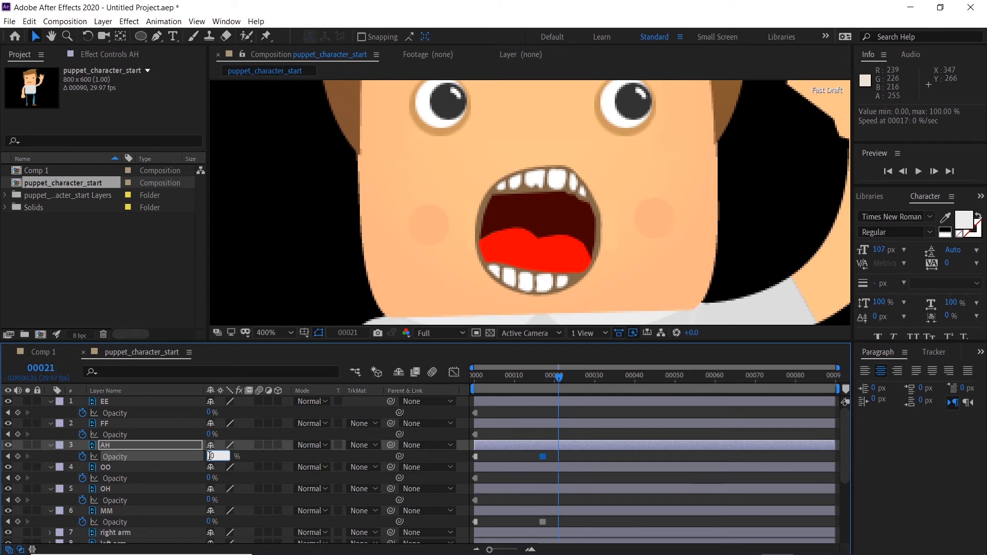
key("Return")
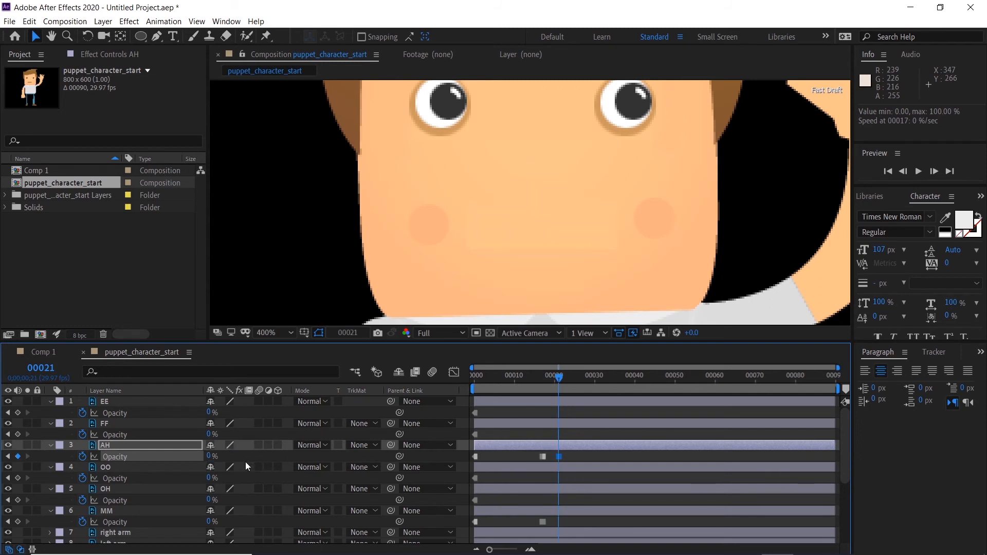
Key the FF layer's Opacity at 100% on frame 21 and 0% on frame 23.
left_click_drag(212, 435, 415, 420)
left_click(415, 419)
key("Page_Down")
key("Page_Down")
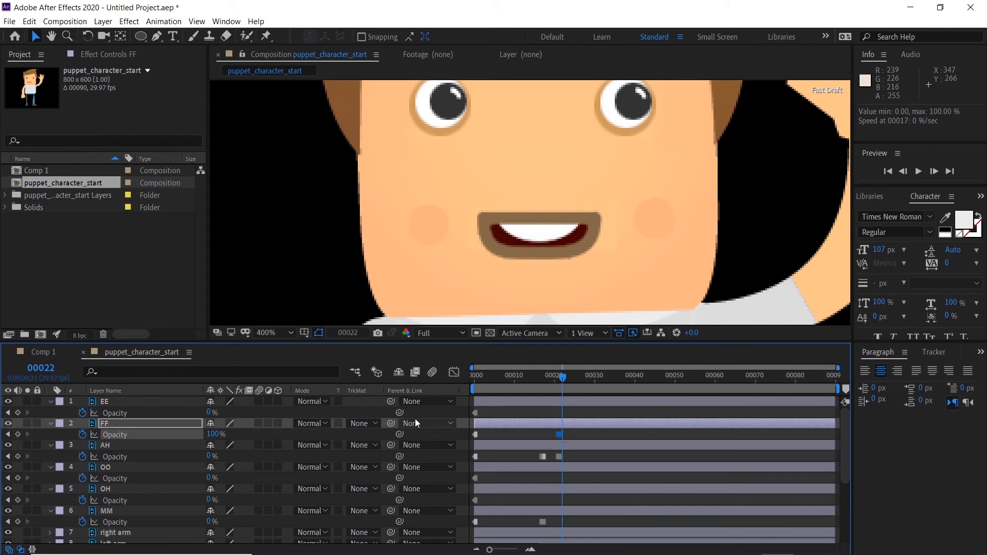
left_click(212, 434)
type("0")
key("Return")
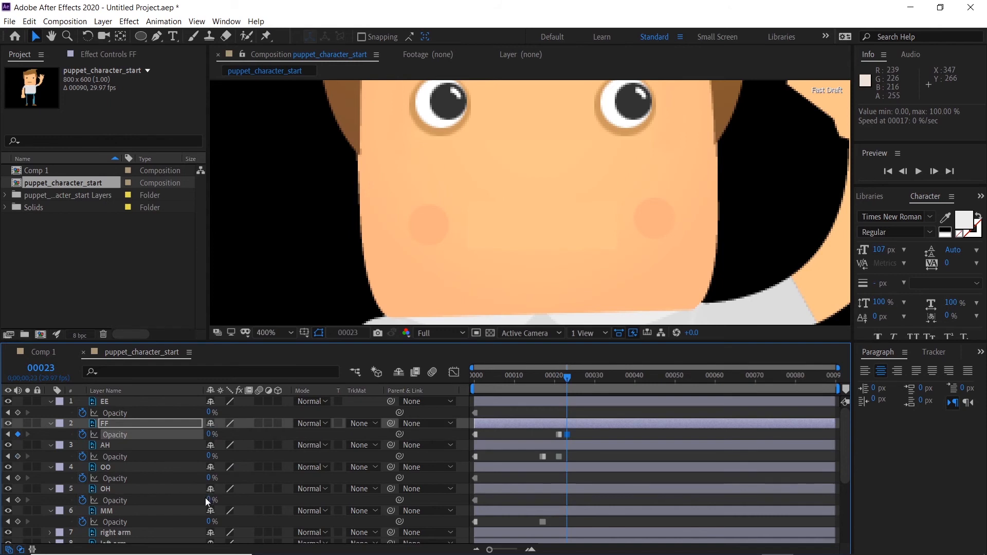
Key the OH layer's Opacity at 100% on frame 23 and 0% on frame 26.
left_click_drag(210, 499, 355, 498)
key("Page_Down")
key("Page_Down")
key("Page_Down")
left_click_drag(214, 501, 76, 497)
Key the MM layer's Opacity at 100% on frame 26 and 0% on frame 30.
left_click_drag(211, 524, 337, 521)
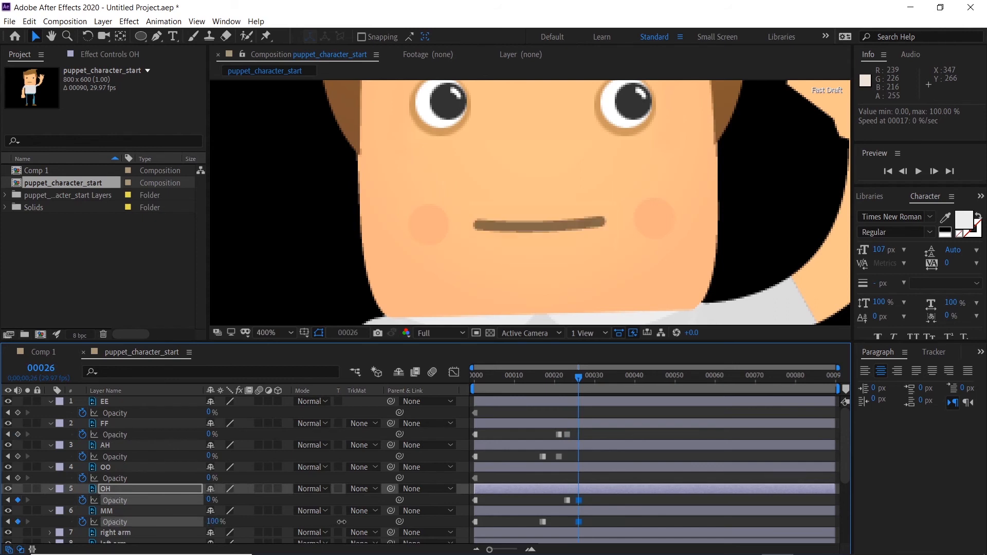
key("Page_Down")
key("Page_Down")
key("Page_Down")
key("Page_Down")
left_click_drag(213, 522, 111, 522)
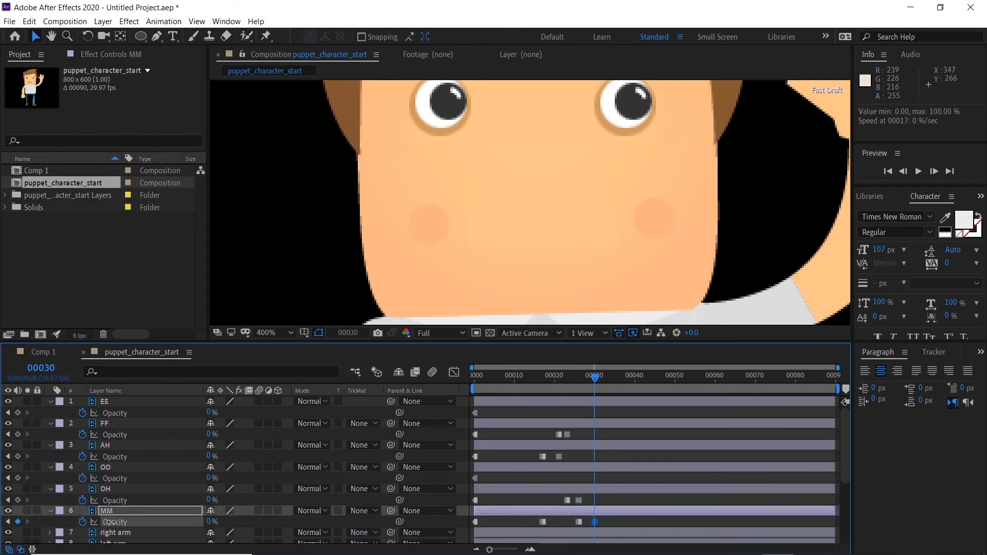
Key the EE layer's Opacity at 100% on frame 30 and 0% on frame 34.
left_click(215, 413)
left_click_drag(210, 413, 315, 422)
key("Page_Down")
key("Page_Down")
key("Page_Down")
key("Page_Down")
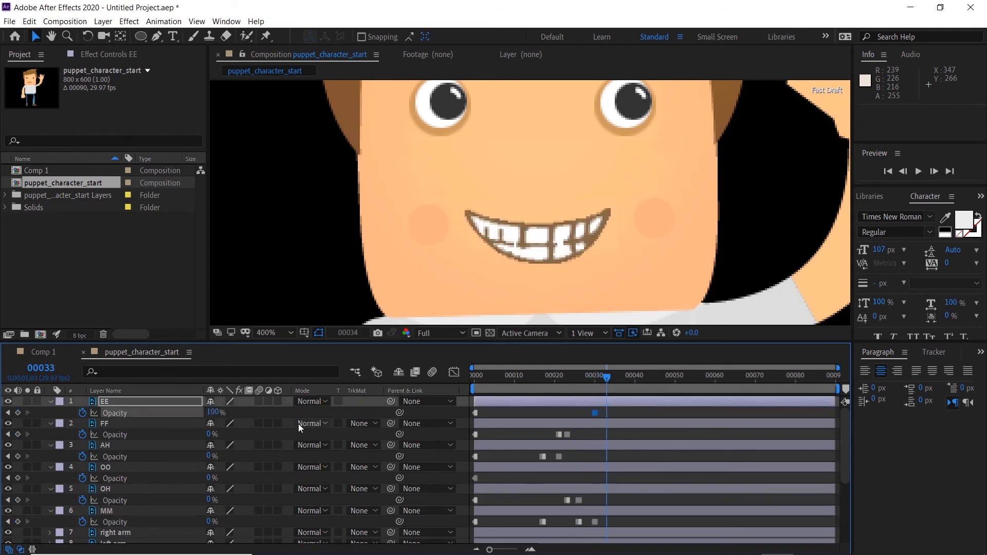
left_click(211, 413)
type("0")
key("Return")
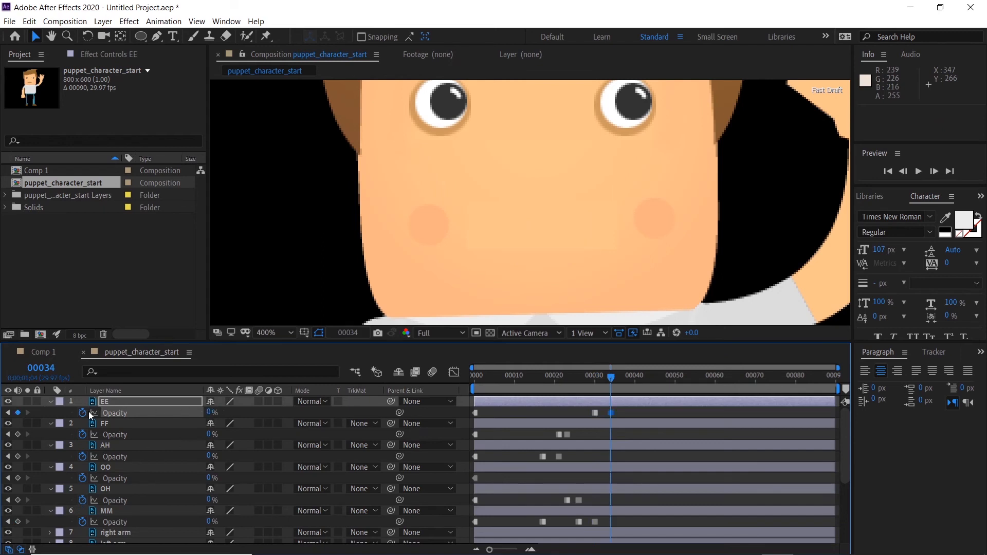
Key the AH layer's Opacity at 100% on frame 34 and 0% on frame 36.
left_click_drag(211, 456, 224, 455)
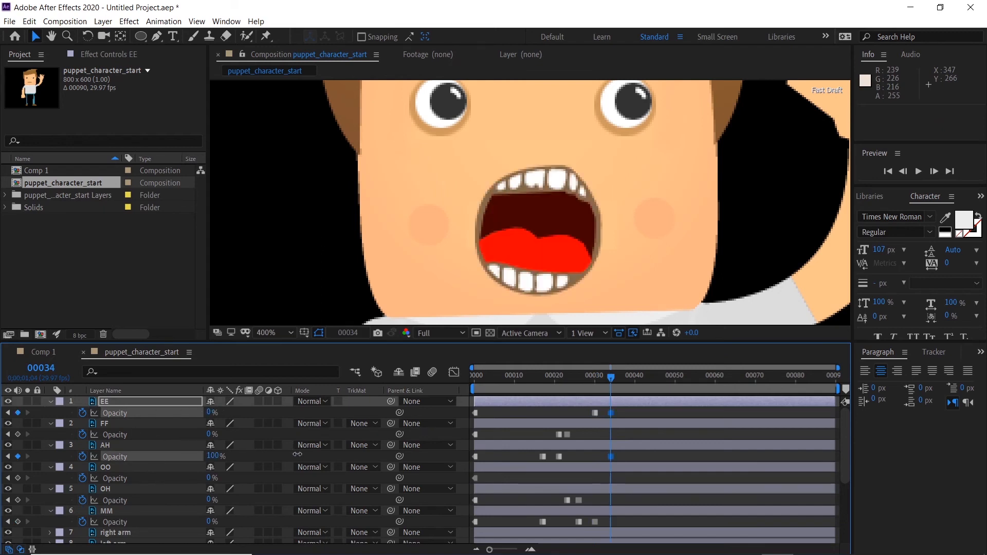
key("Page_Down")
key("Page_Down")
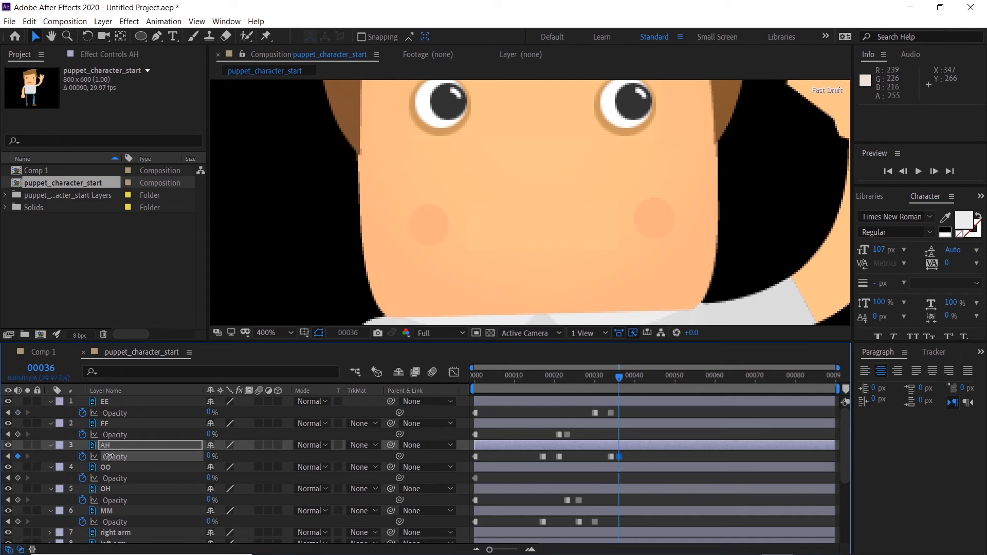
Key the OO layer's Opacity at 100% on frame 36 and 0% on frame 43, with the MM layer at 100% on frame 43.
left_click_drag(209, 483, 109, 477)
key("space")
left_click_drag(210, 523, 482, 469)
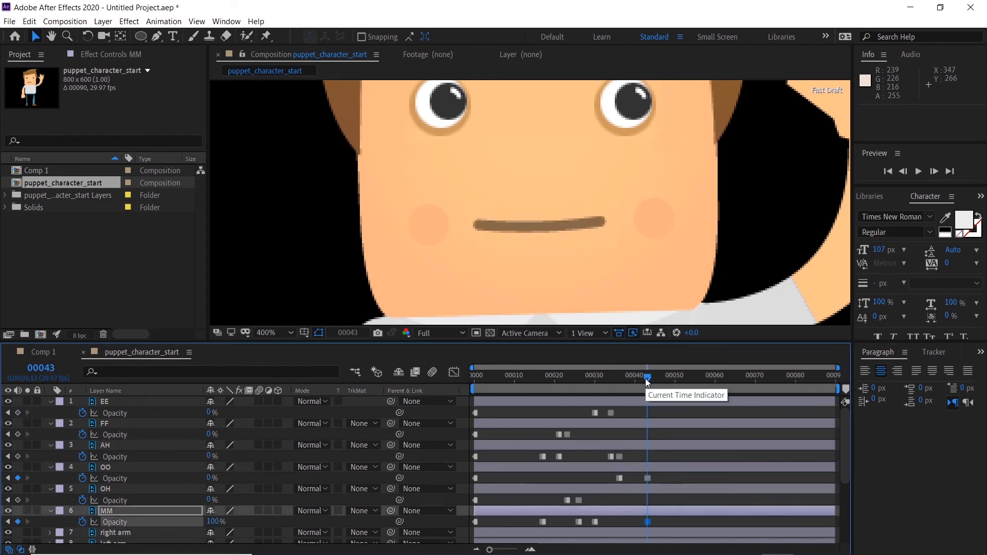
End the work area at frame 43 and play a preview of the lip sync on the character's face.
key("n")
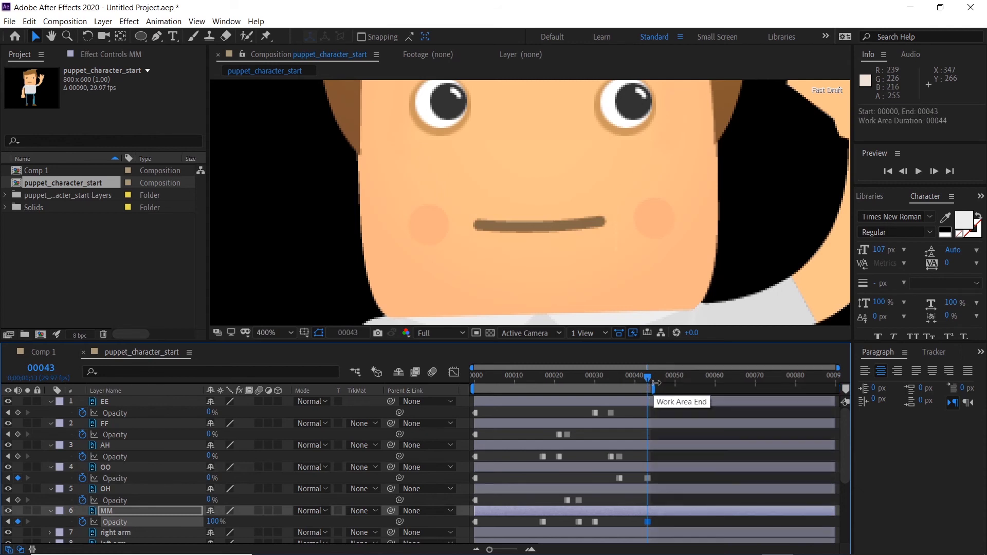
scroll(620, 249, "down", 1)
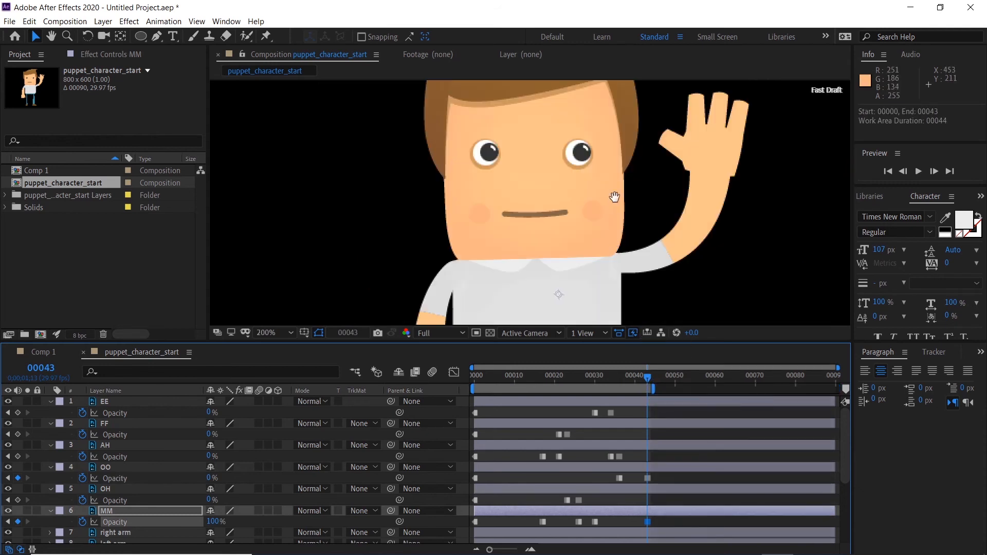
left_click_drag(614, 201, 608, 224)
key("space")
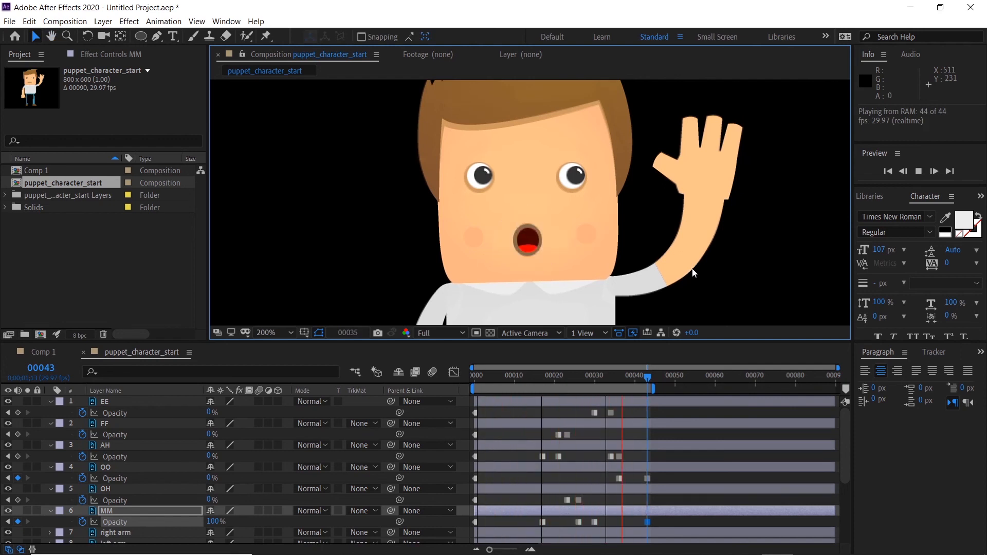
Scrub through the lip sync up to frame 33 to examine the mouth shapes on the face.
left_click(513, 376)
left_click_drag(515, 378, 566, 375)
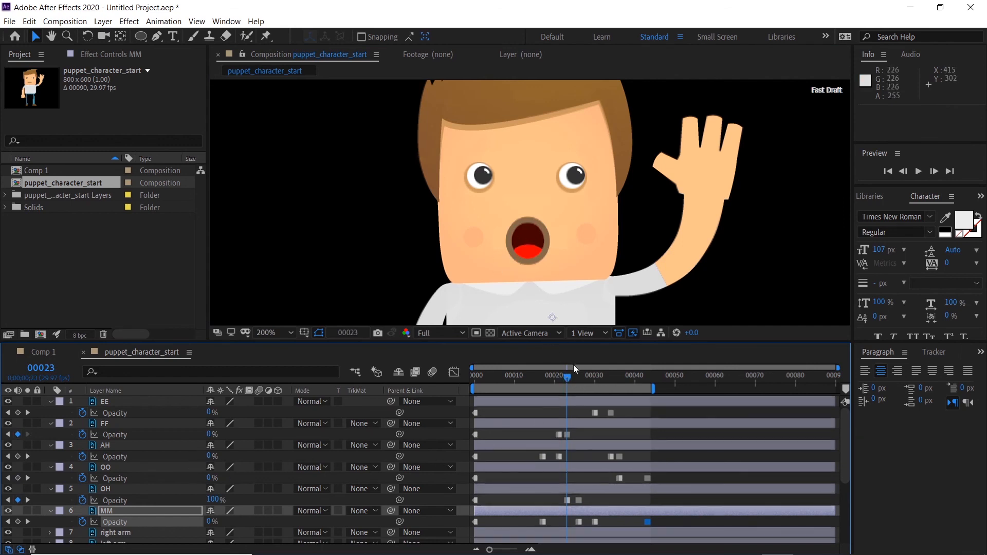
key("h")
left_click_drag(600, 221, 605, 228)
key("v")
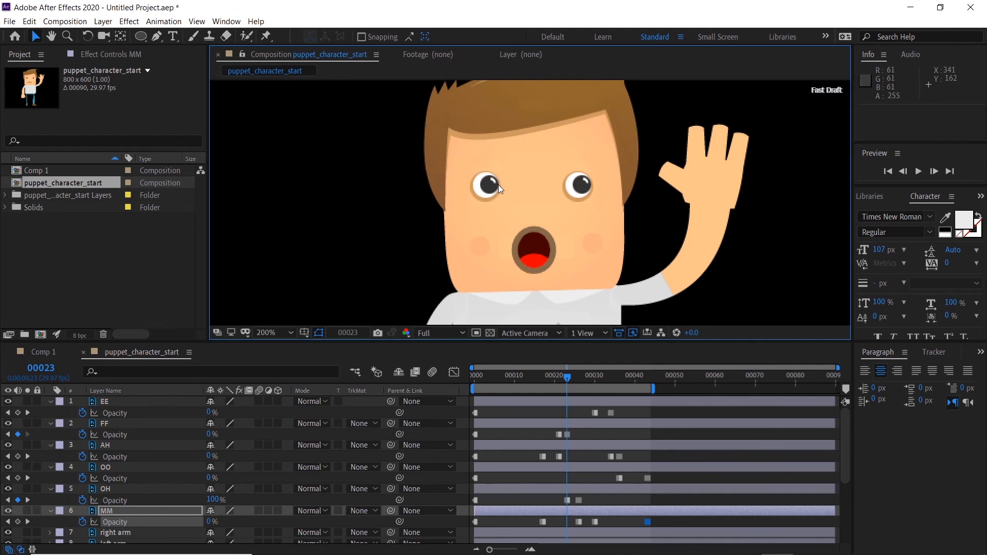
left_click_drag(566, 378, 608, 380)
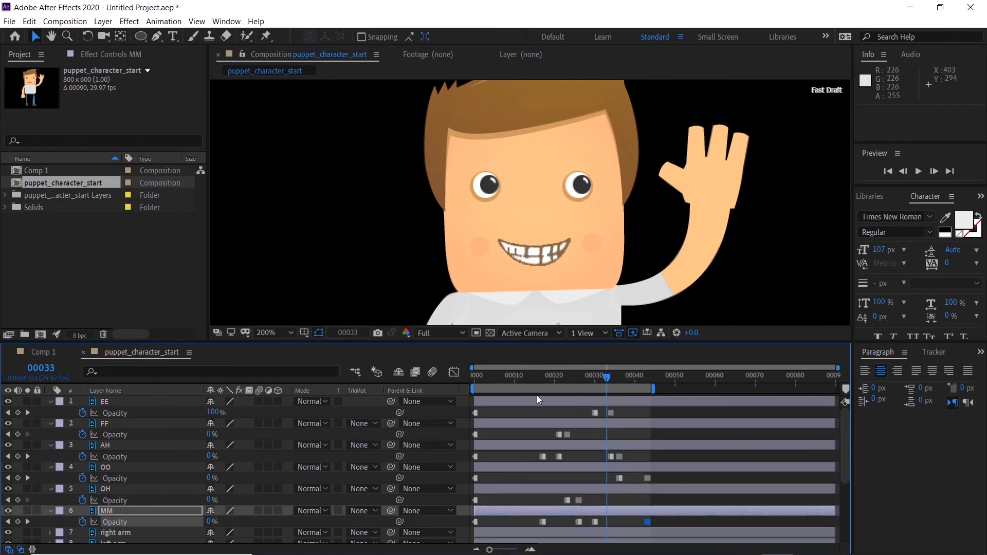